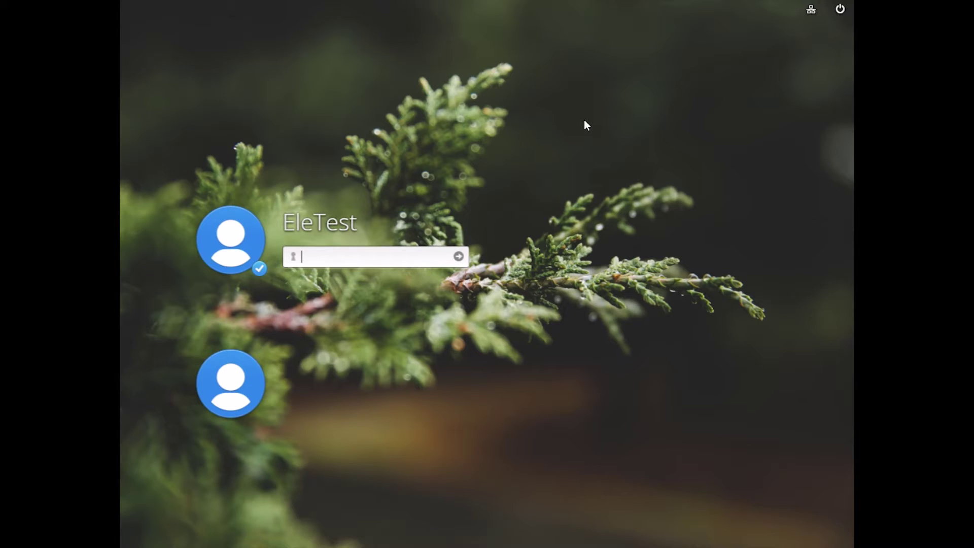
Log in to the test user account by entering its password.
{"action": "type", "text": "••••••••••"}
{"action": "key", "text": "Return"}
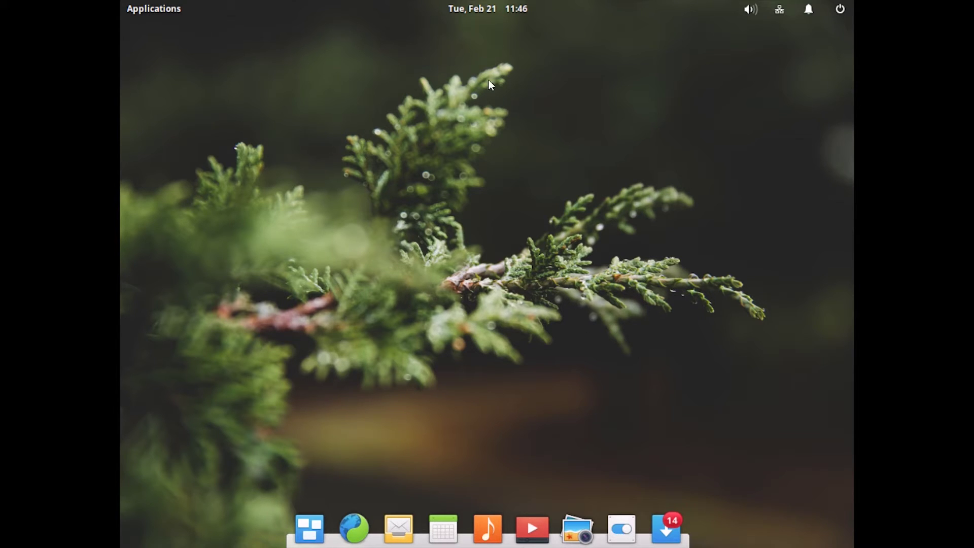
{"action": "left_click", "coordinate": [809, 11]}
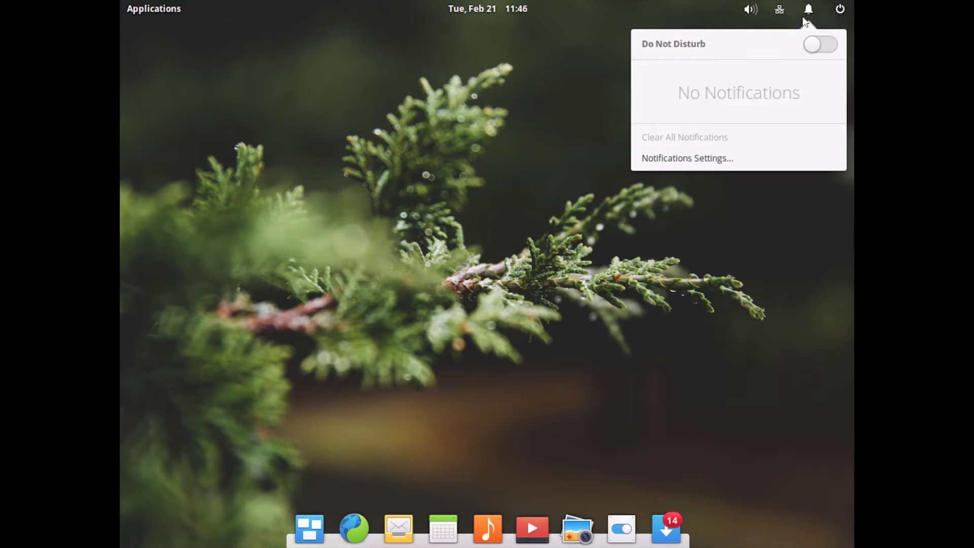
{"action": "left_click", "coordinate": [346, 89]}
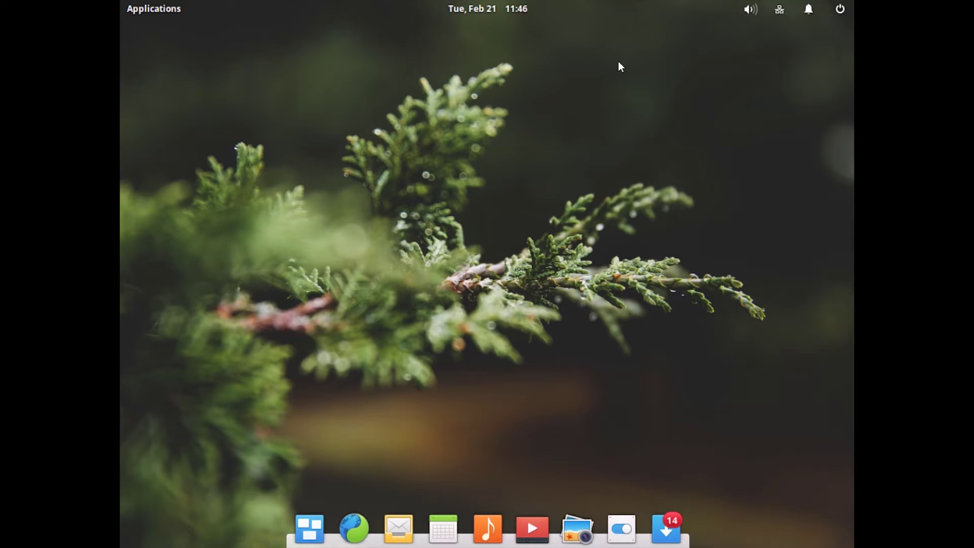
{"action": "left_click", "coordinate": [812, 14]}
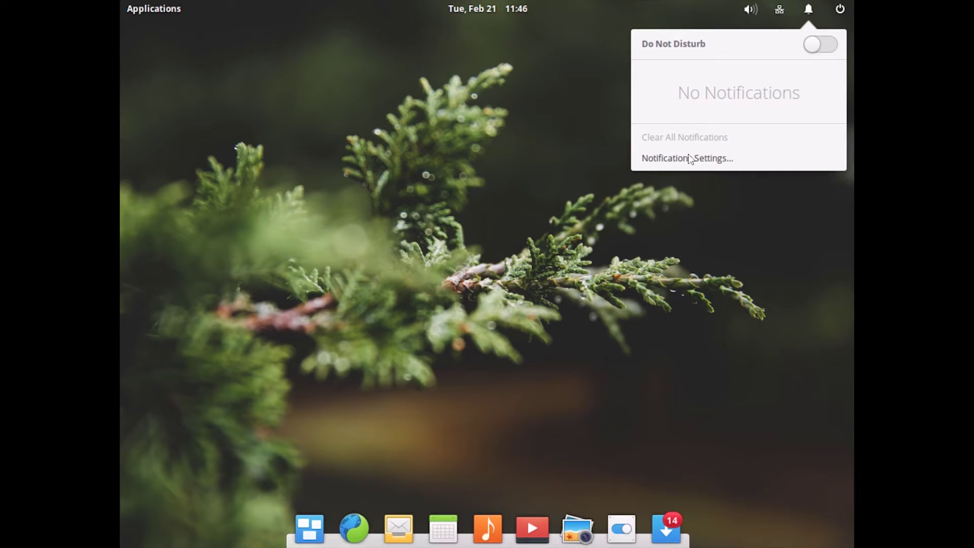
{"action": "left_click", "coordinate": [685, 401]}
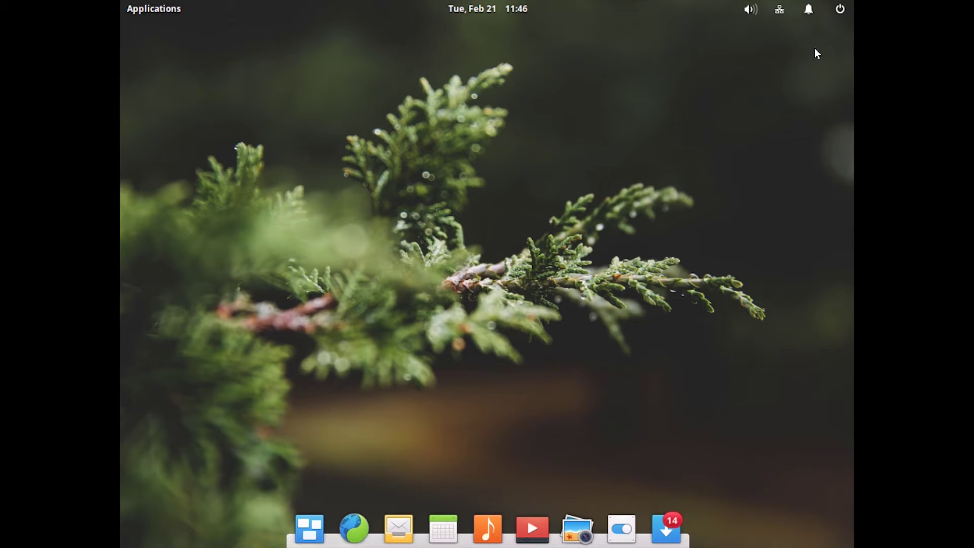
{"action": "left_click", "coordinate": [838, 14]}
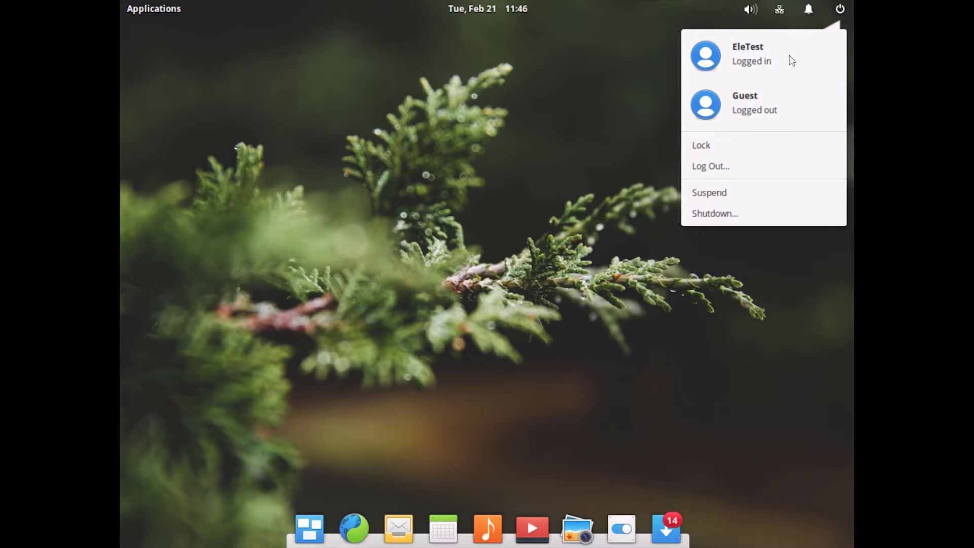
{"action": "left_click", "coordinate": [637, 95]}
{"action": "left_click", "coordinate": [781, 10]}
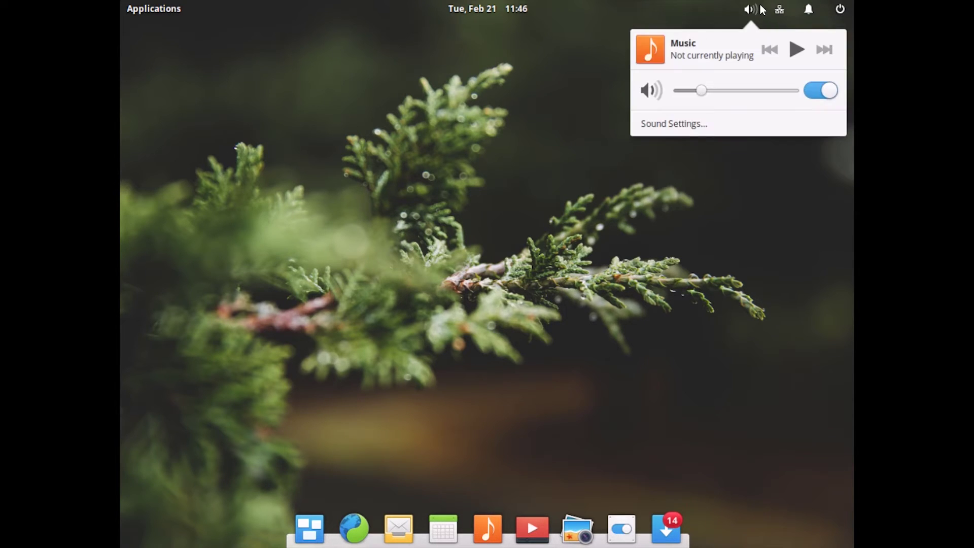
{"action": "left_click", "coordinate": [761, 10]}
{"action": "left_click", "coordinate": [777, 11]}
{"action": "left_click", "coordinate": [756, 9]}
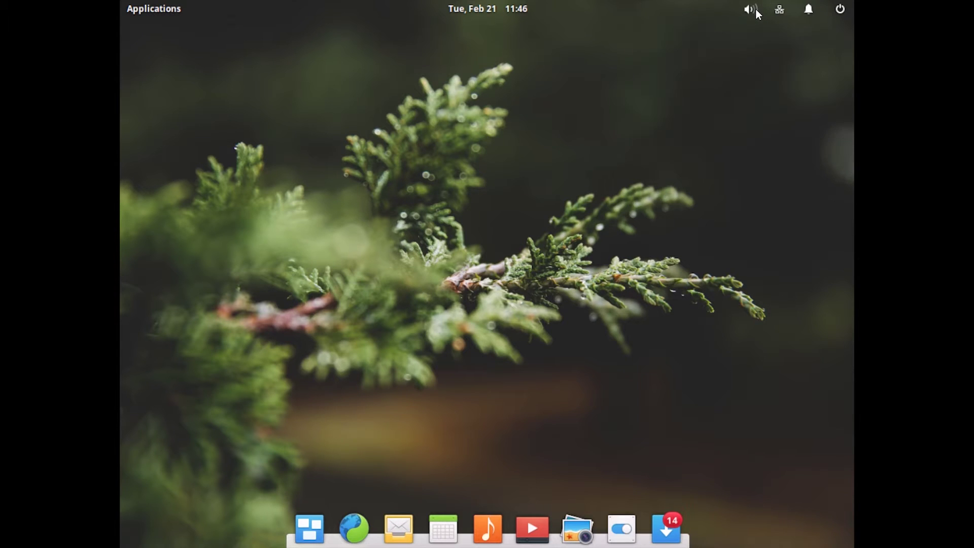
{"action": "left_click", "coordinate": [755, 10]}
{"action": "mouse_move", "coordinate": [808, 10]}
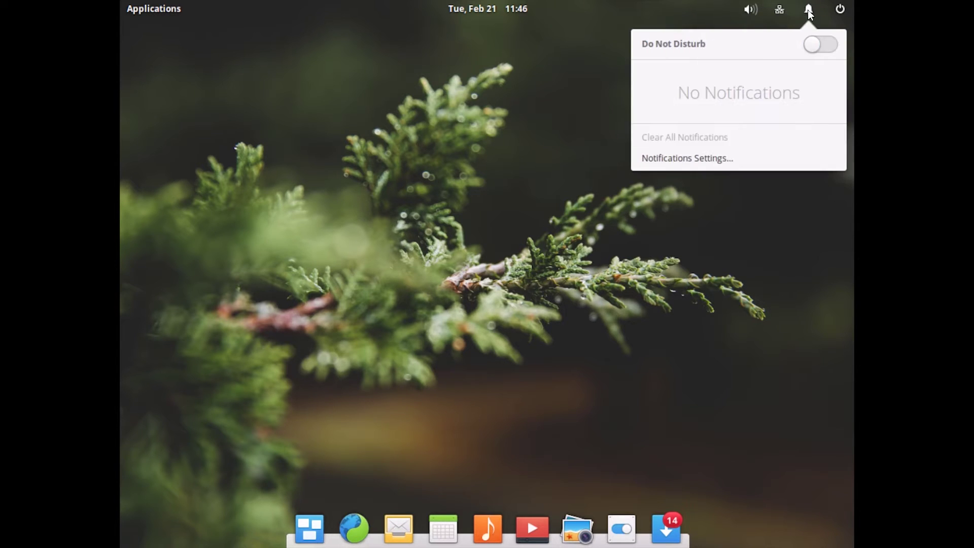
{"action": "mouse_move", "coordinate": [751, 11]}
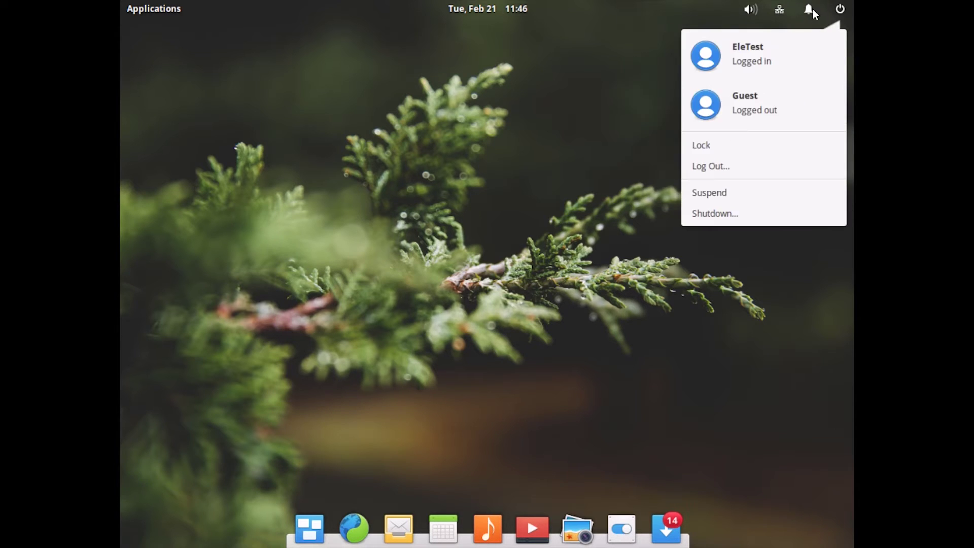
{"action": "mouse_move", "coordinate": [841, 10]}
{"action": "left_click", "coordinate": [389, 109]}
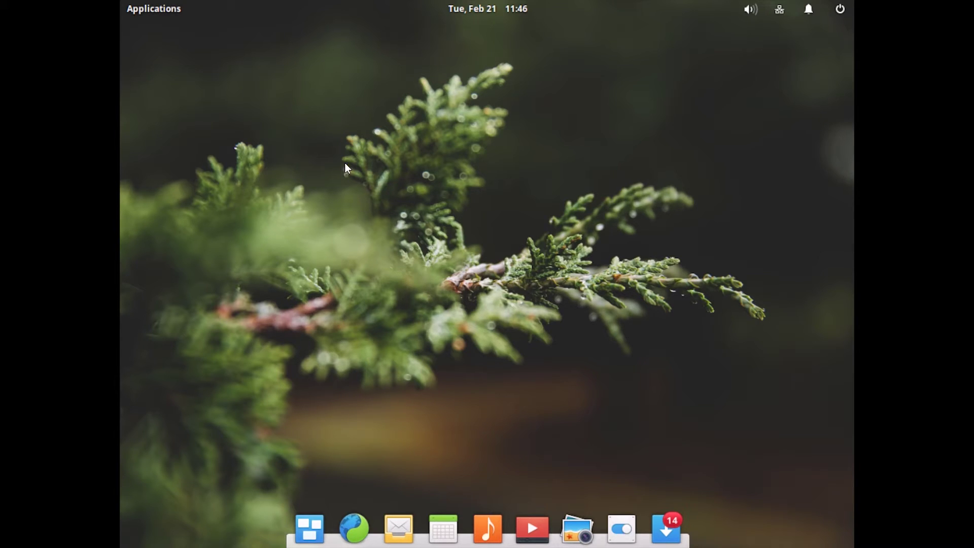
Open the panel calendar and flip from February to March 2017 and back.
{"action": "left_click", "coordinate": [476, 10]}
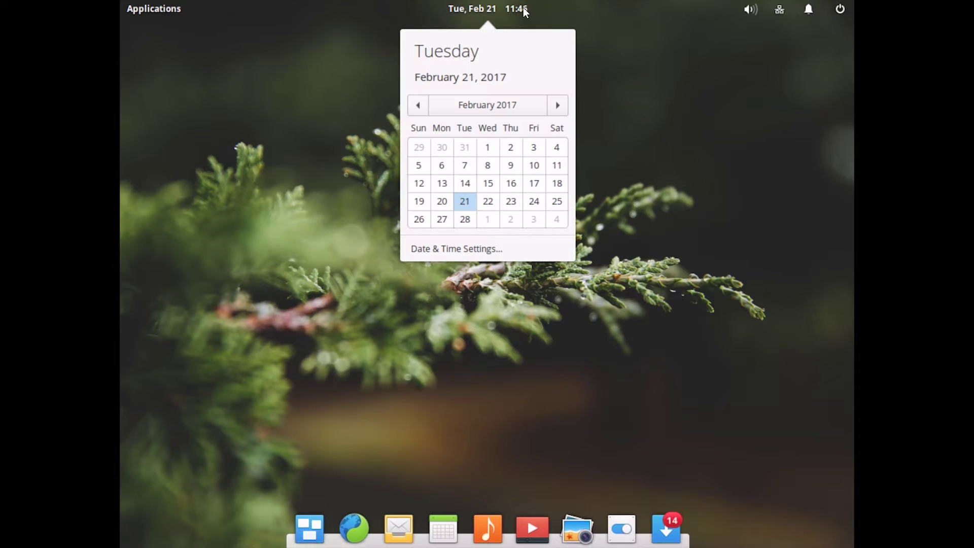
{"action": "left_click", "coordinate": [384, 16]}
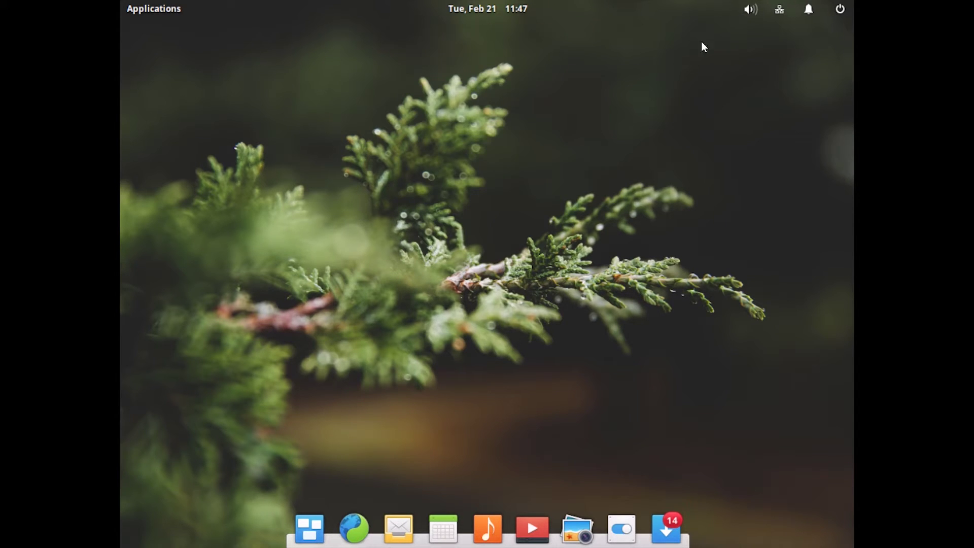
{"action": "left_click", "coordinate": [477, 10]}
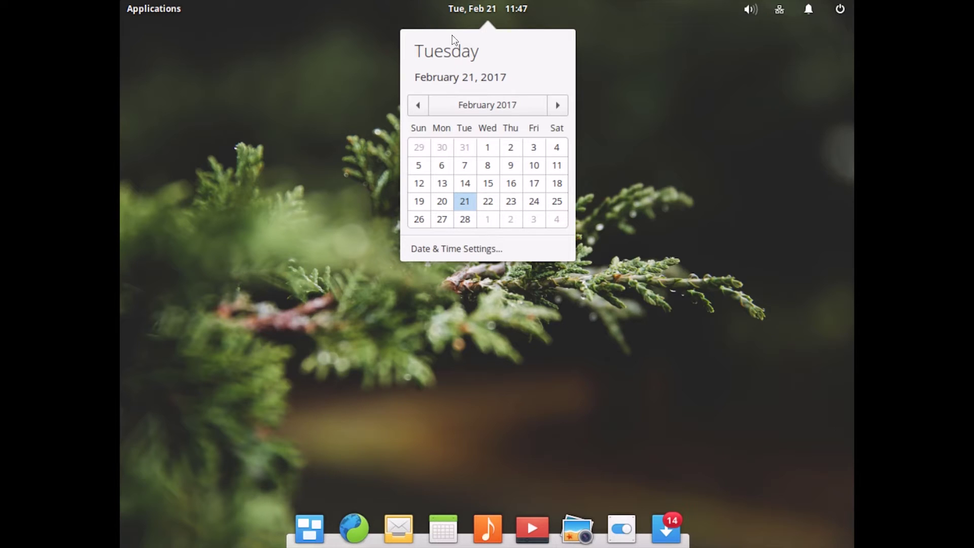
{"action": "left_click", "coordinate": [558, 106]}
{"action": "left_click", "coordinate": [420, 106]}
Close the calendar and bring up the Applications launcher.
{"action": "left_click", "coordinate": [519, 11]}
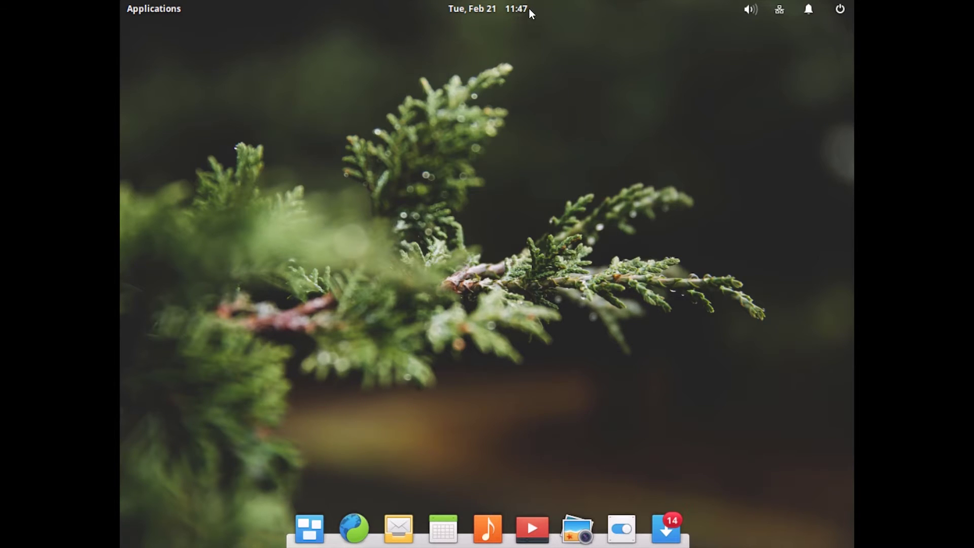
{"action": "left_click", "coordinate": [519, 10]}
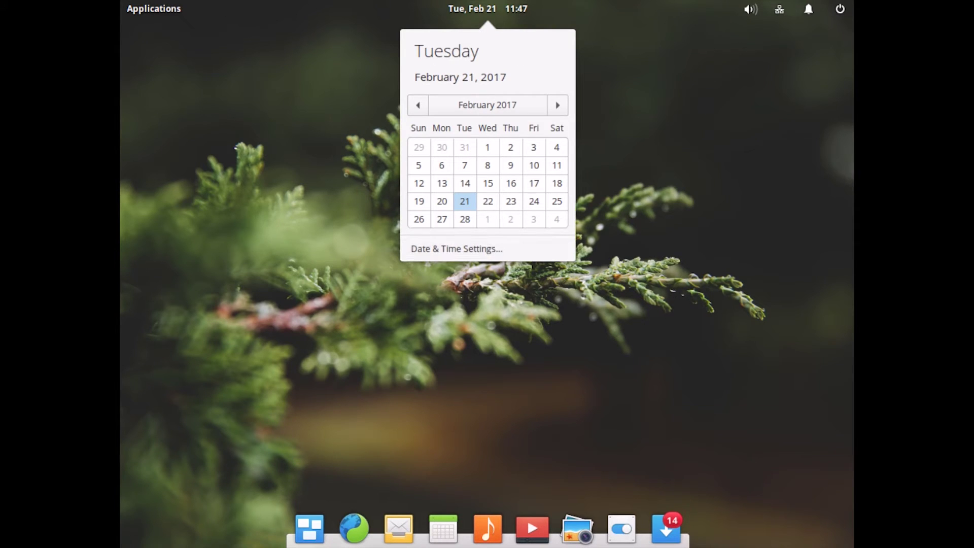
{"action": "left_click", "coordinate": [169, 15]}
{"action": "left_click", "coordinate": [162, 9]}
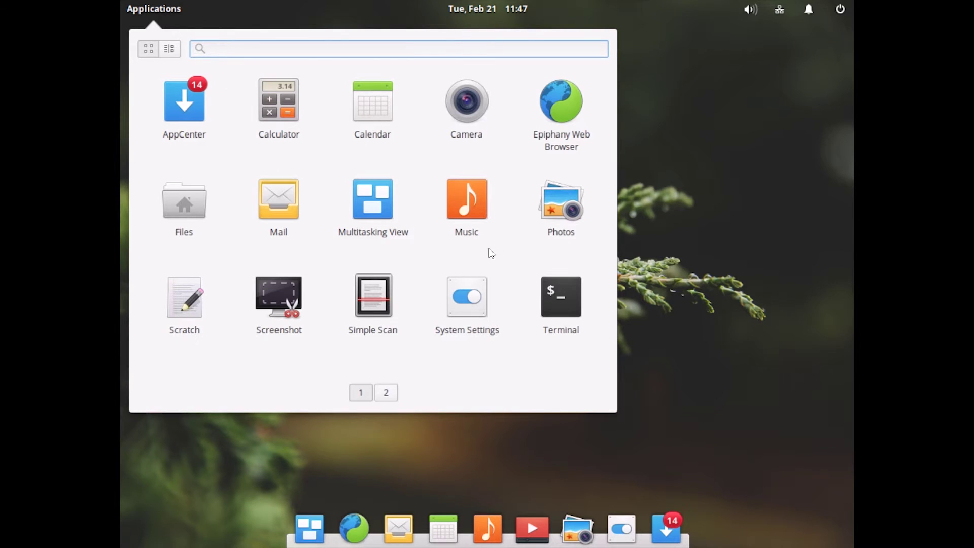
Browse both pages of the app grid, including Videos on page 2.
{"action": "left_click", "coordinate": [388, 393]}
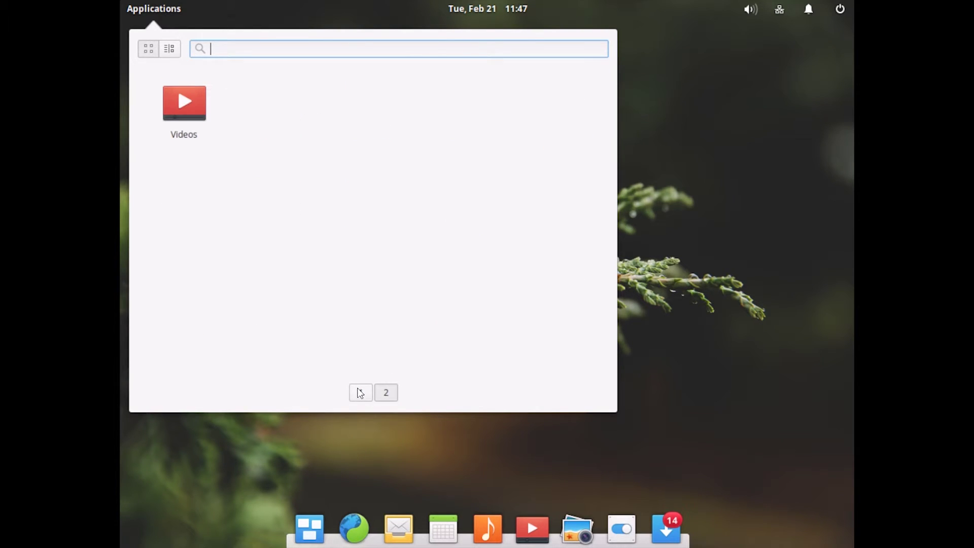
{"action": "scroll", "coordinate": [393, 392], "scroll_direction": "up", "scroll_amount": 1}
{"action": "left_click", "coordinate": [388, 393]}
{"action": "left_click", "coordinate": [358, 392]}
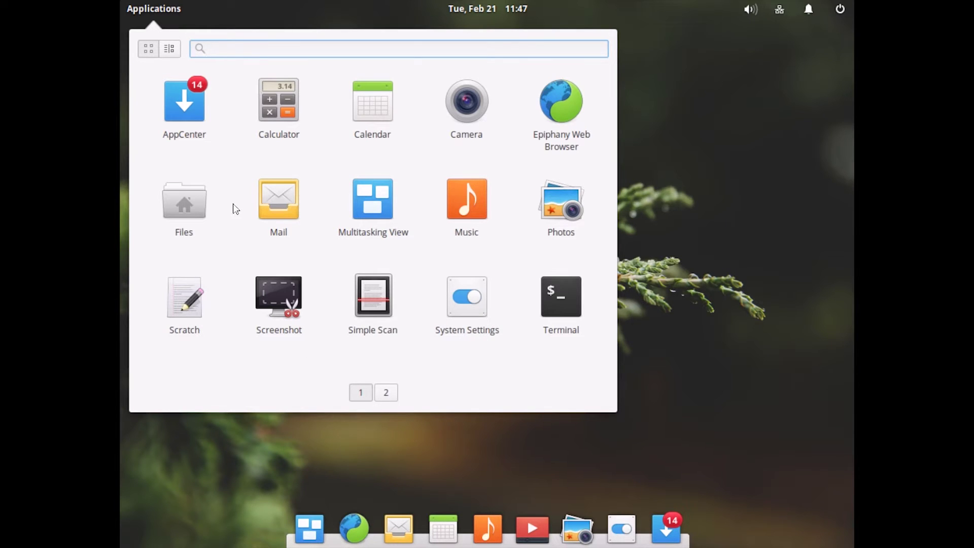
View the Graphics, Accessories and Internet categories, return to the grid and close the launcher.
{"action": "left_click", "coordinate": [169, 48]}
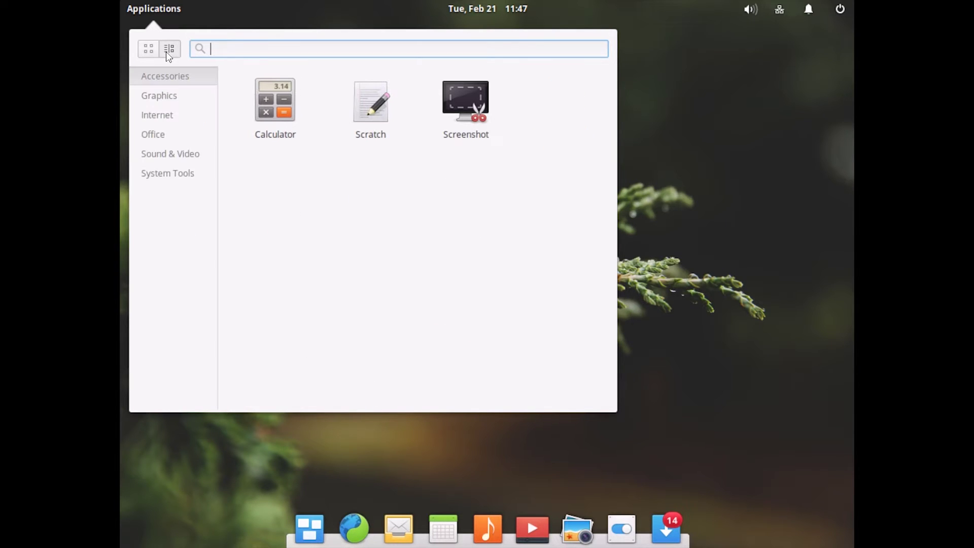
{"action": "left_click", "coordinate": [157, 102]}
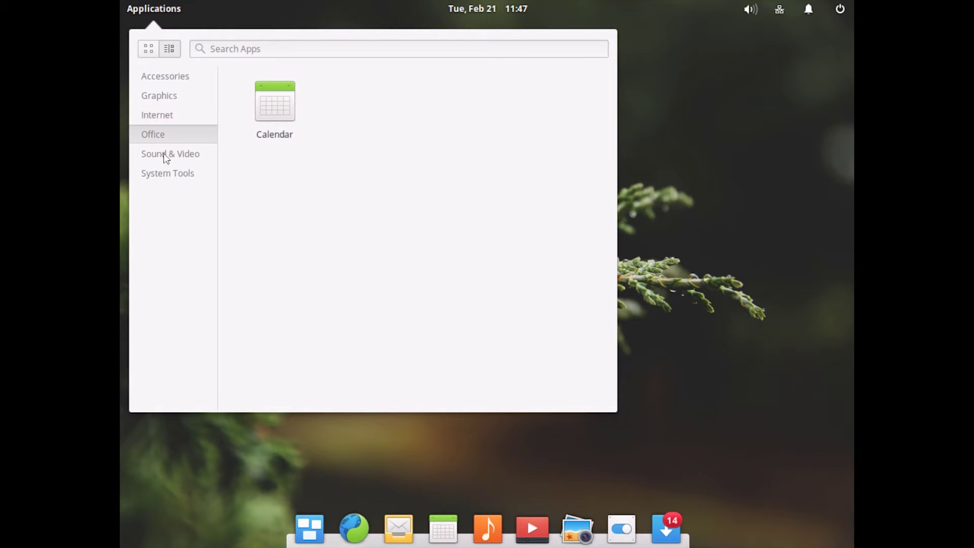
{"action": "left_click", "coordinate": [165, 77]}
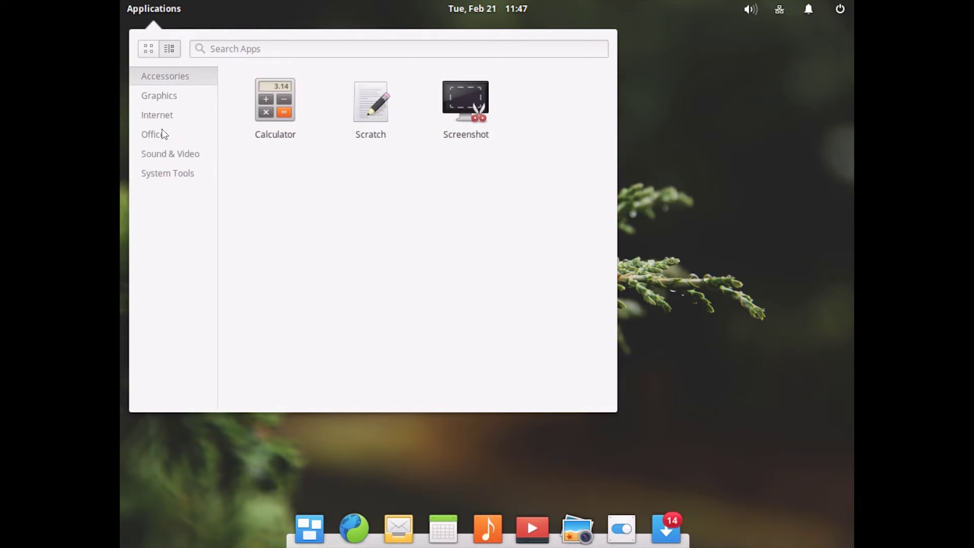
{"action": "left_click", "coordinate": [165, 100]}
{"action": "left_click", "coordinate": [164, 117]}
{"action": "left_click", "coordinate": [172, 76]}
{"action": "left_click", "coordinate": [148, 48]}
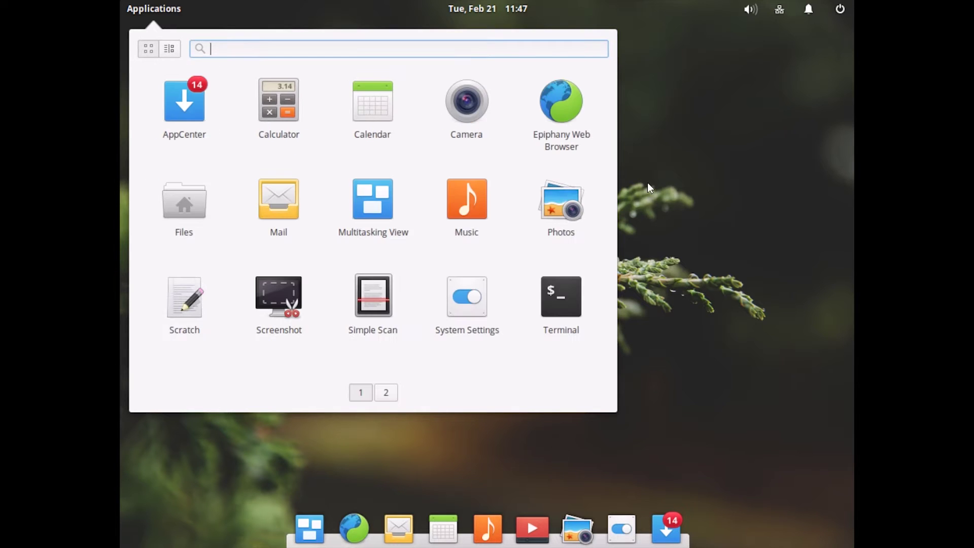
{"action": "left_click", "coordinate": [662, 261]}
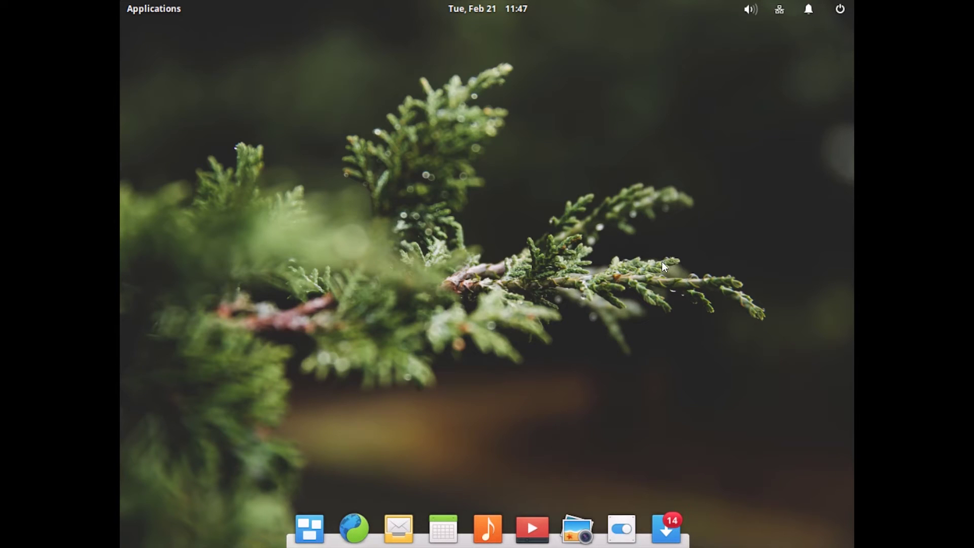
Open System Settings and review the default web browser choices under Applications.
{"action": "left_click", "coordinate": [630, 539]}
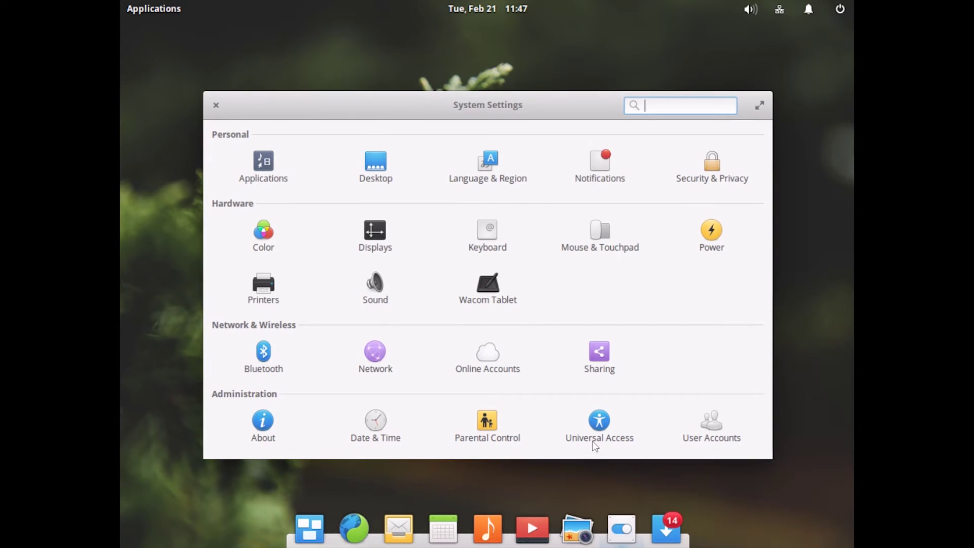
{"action": "left_click_drag", "start_coordinate": [426, 95], "coordinate": [401, 57]}
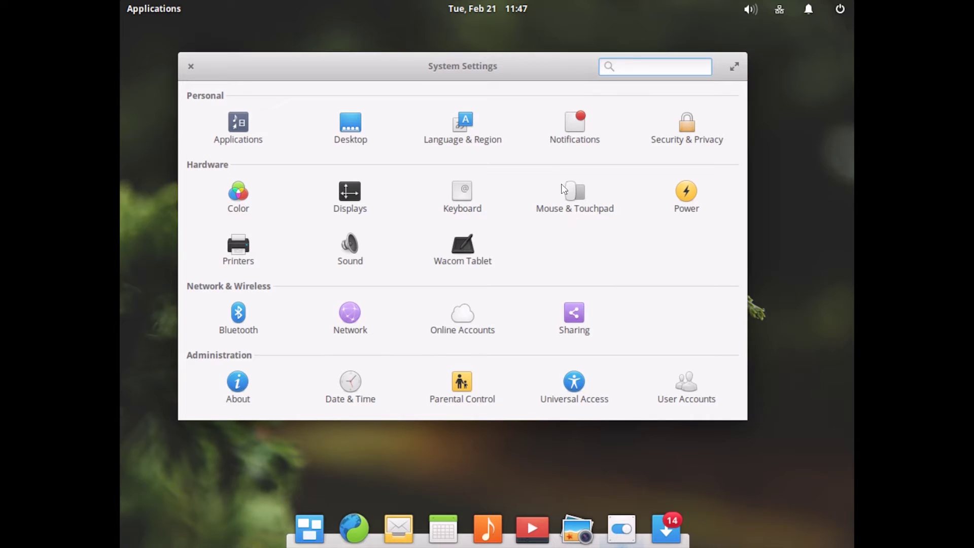
{"action": "left_click", "coordinate": [242, 137]}
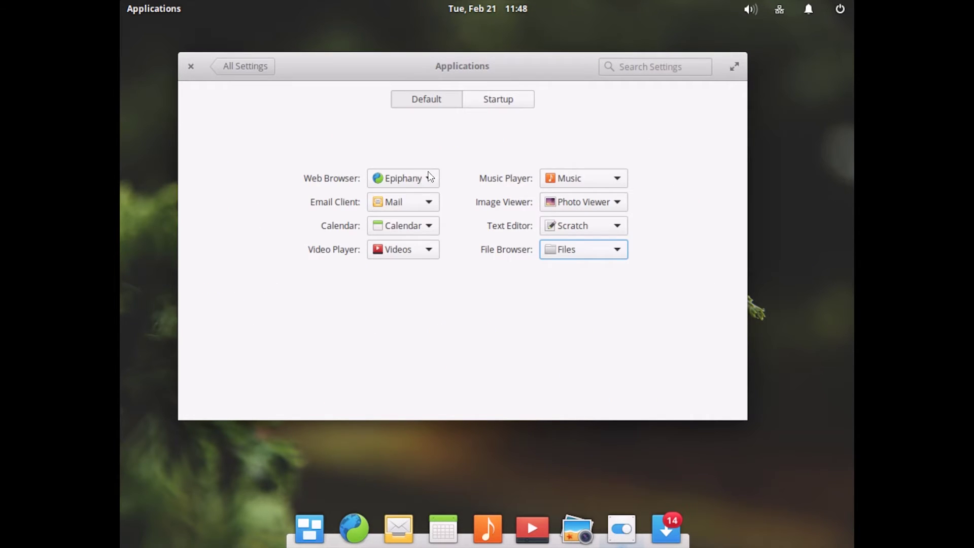
{"action": "left_click", "coordinate": [430, 177]}
{"action": "left_click", "coordinate": [429, 179]}
Add Terminal to the startup applications and leave it enabled.
{"action": "left_click", "coordinate": [501, 104]}
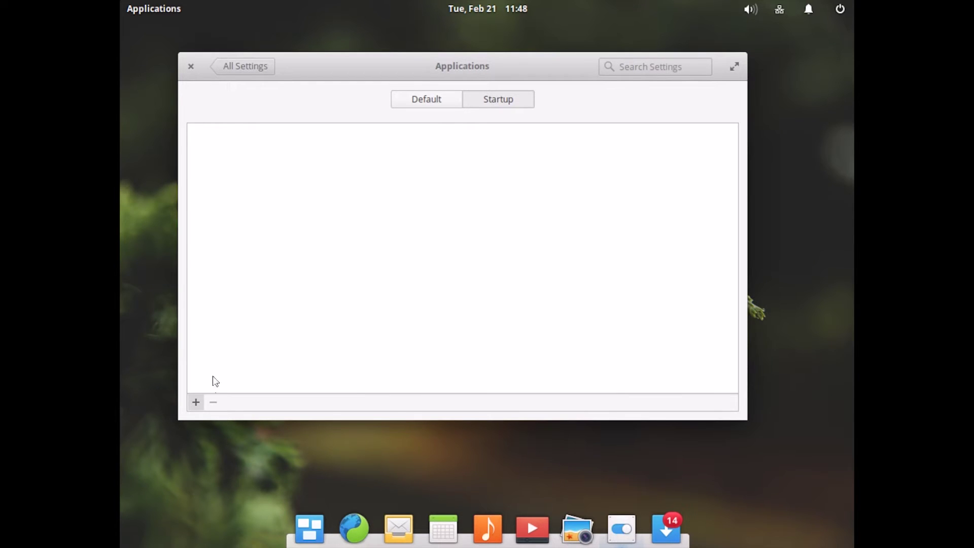
{"action": "left_click", "coordinate": [197, 404]}
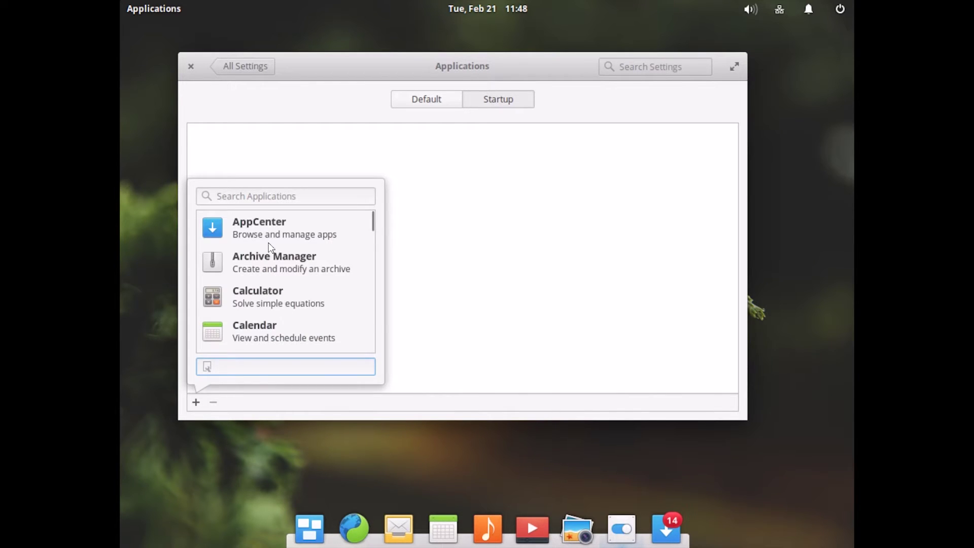
{"action": "scroll", "coordinate": [268, 257], "scroll_direction": "down", "scroll_amount": 6}
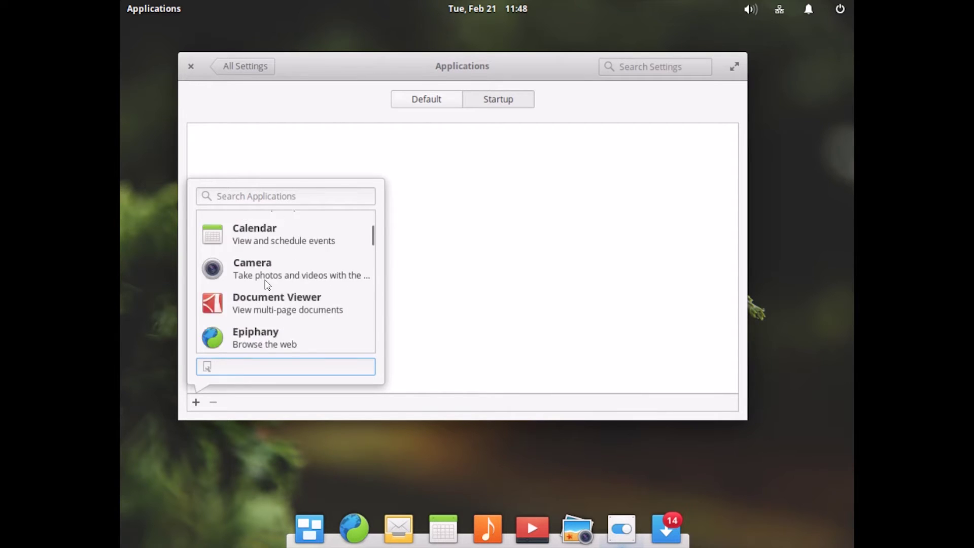
{"action": "scroll", "coordinate": [277, 287], "scroll_direction": "down", "scroll_amount": 6}
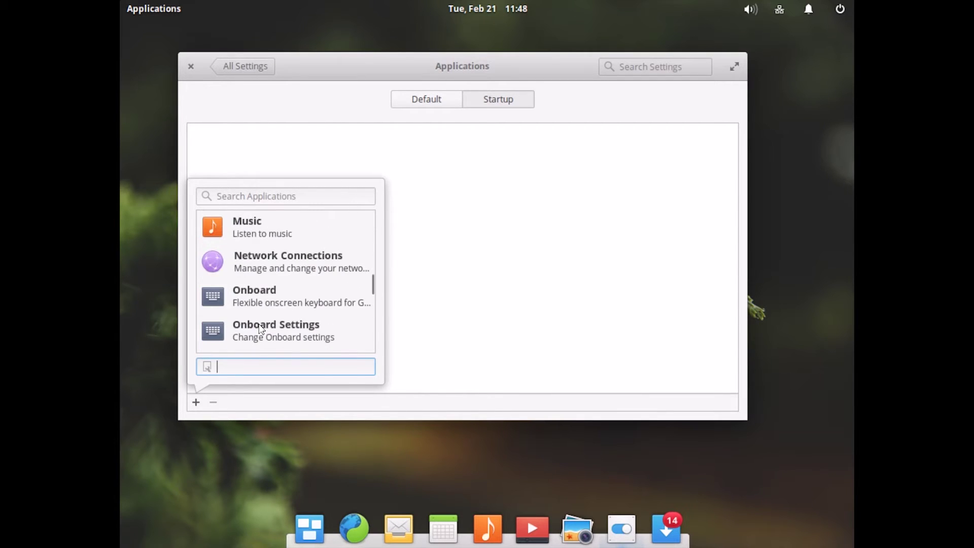
{"action": "type", "text": "termin"}
{"action": "key", "text": "BackSpace"}
{"action": "key", "text": "BackSpace"}
{"action": "key", "text": "BackSpace"}
{"action": "key", "text": "BackSpace"}
{"action": "key", "text": "BackSpace"}
{"action": "key", "text": "BackSpace"}
{"action": "left_click", "coordinate": [263, 196]}
{"action": "type", "text": "terminal"}
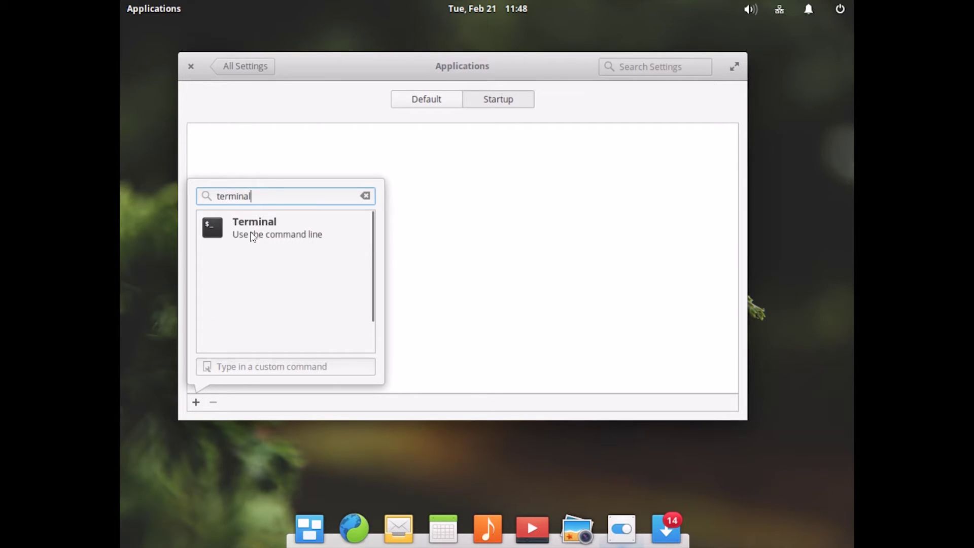
{"action": "left_click", "coordinate": [254, 232]}
{"action": "left_click", "coordinate": [724, 147]}
{"action": "left_click", "coordinate": [709, 148]}
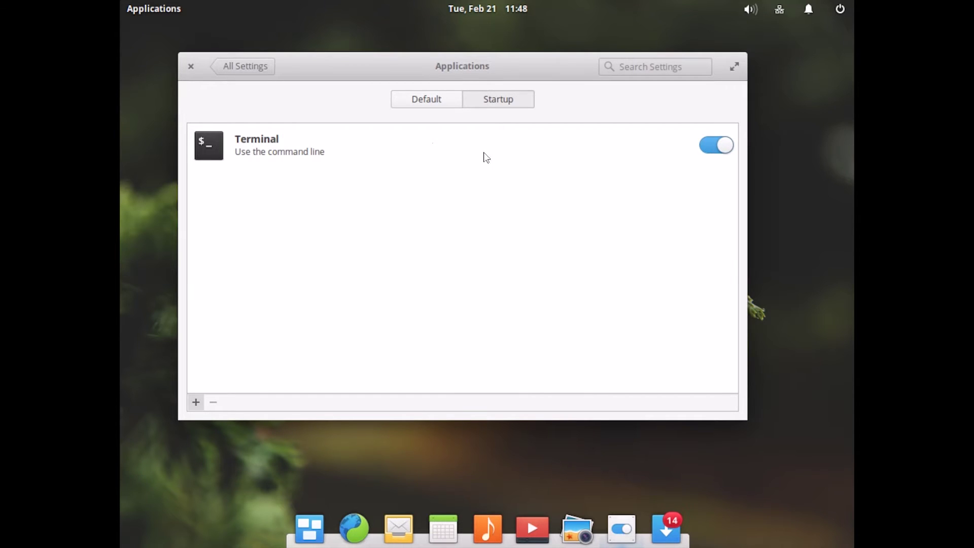
Go back to the settings overview and open Online Accounts.
{"action": "left_click", "coordinate": [447, 101]}
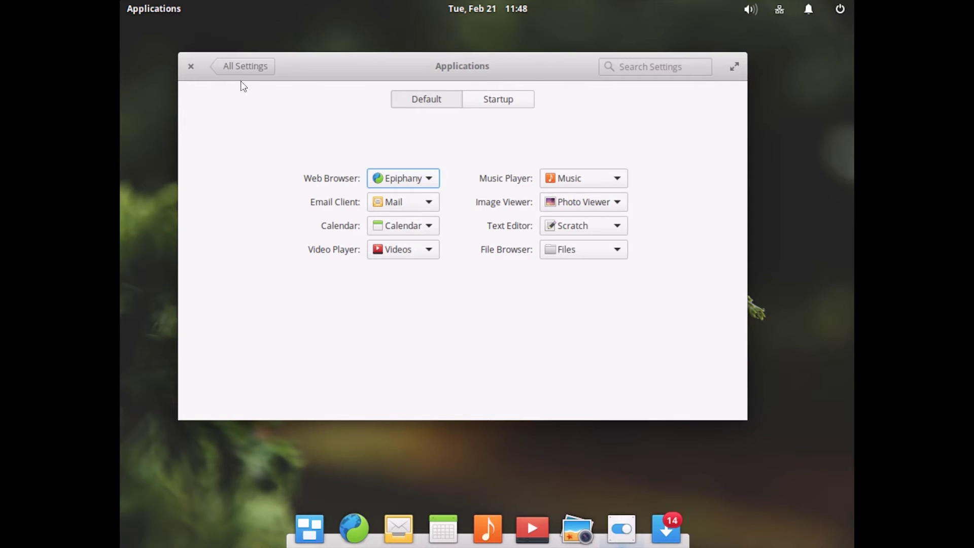
{"action": "left_click", "coordinate": [245, 65]}
{"action": "left_click", "coordinate": [459, 324]}
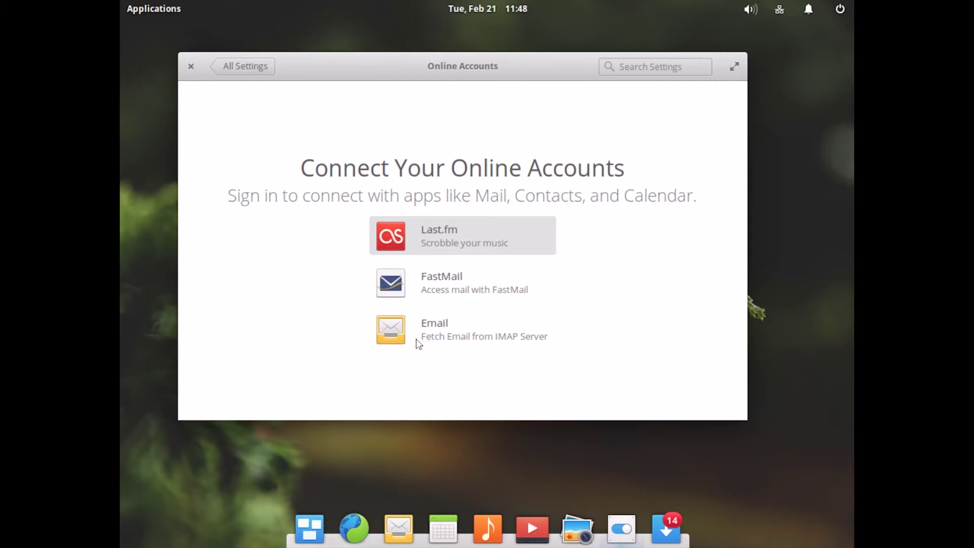
Leave Online Accounts, close System Settings and launch Photos from the dock.
{"action": "left_click", "coordinate": [230, 68]}
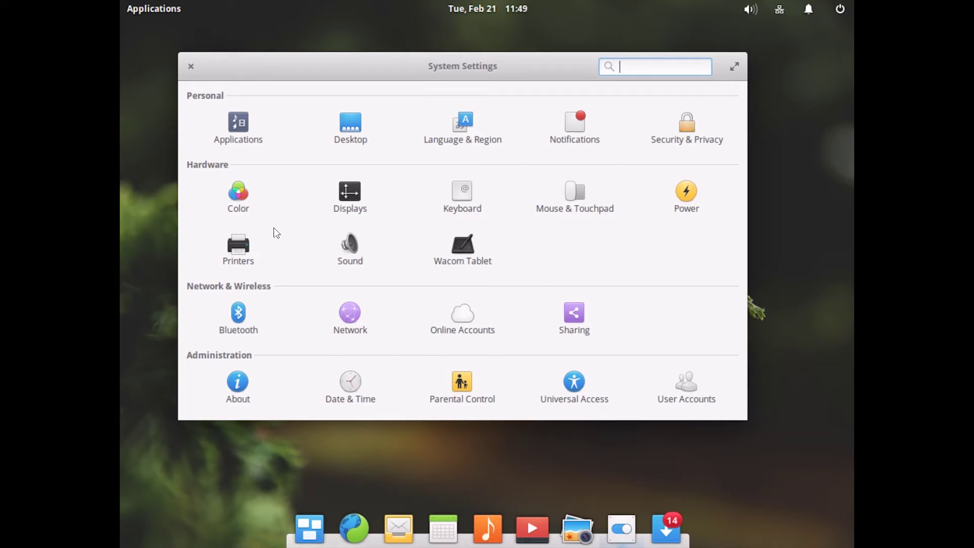
{"action": "left_click", "coordinate": [190, 67]}
{"action": "left_click", "coordinate": [579, 530]}
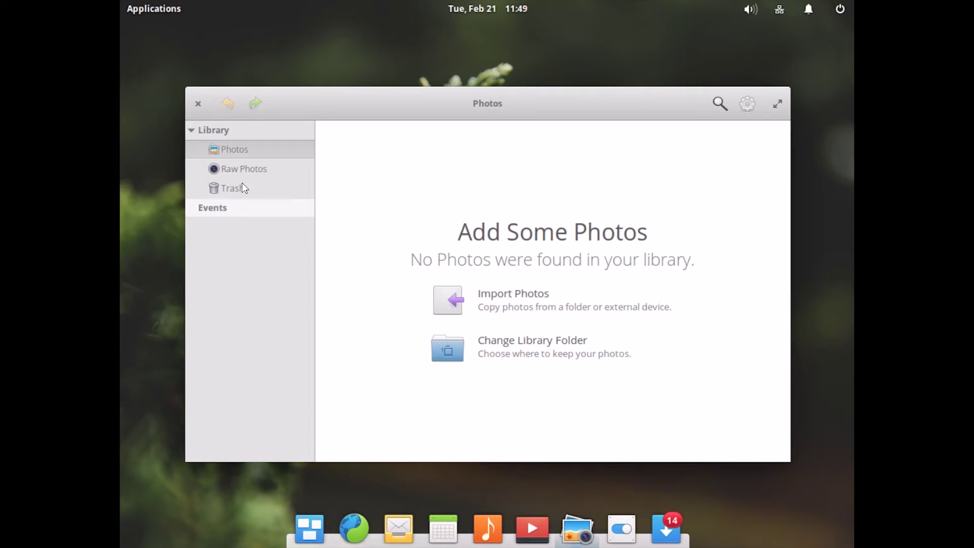
Browse the Raw Photos, Trash and Events sections, then open the gear options menu.
{"action": "left_click", "coordinate": [243, 169]}
{"action": "left_click", "coordinate": [253, 193]}
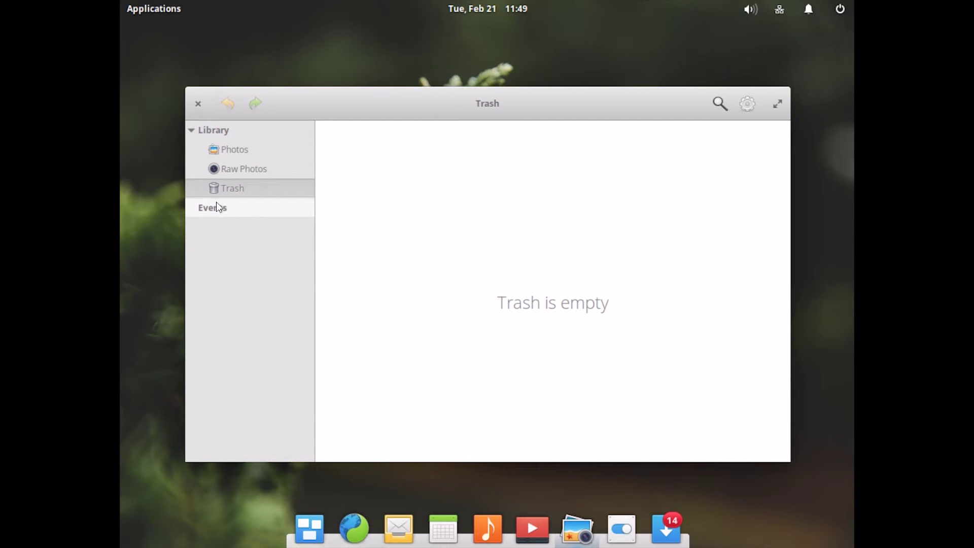
{"action": "left_click", "coordinate": [233, 173]}
{"action": "left_click", "coordinate": [239, 150]}
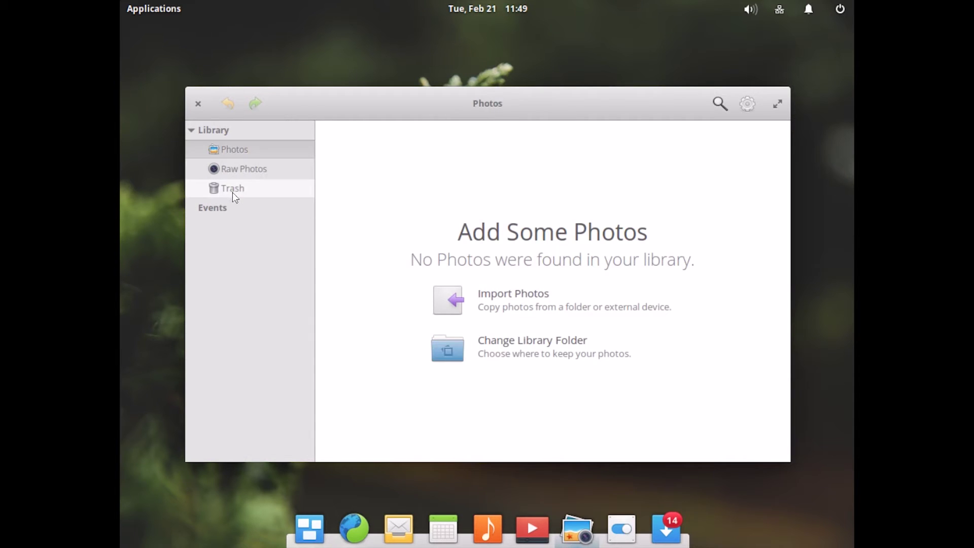
{"action": "left_click", "coordinate": [203, 208]}
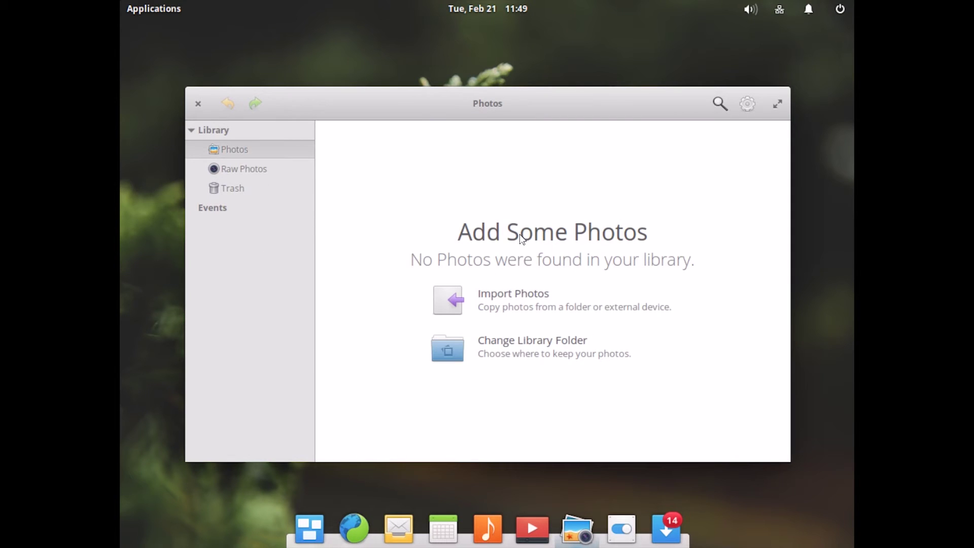
{"action": "left_click", "coordinate": [749, 103]}
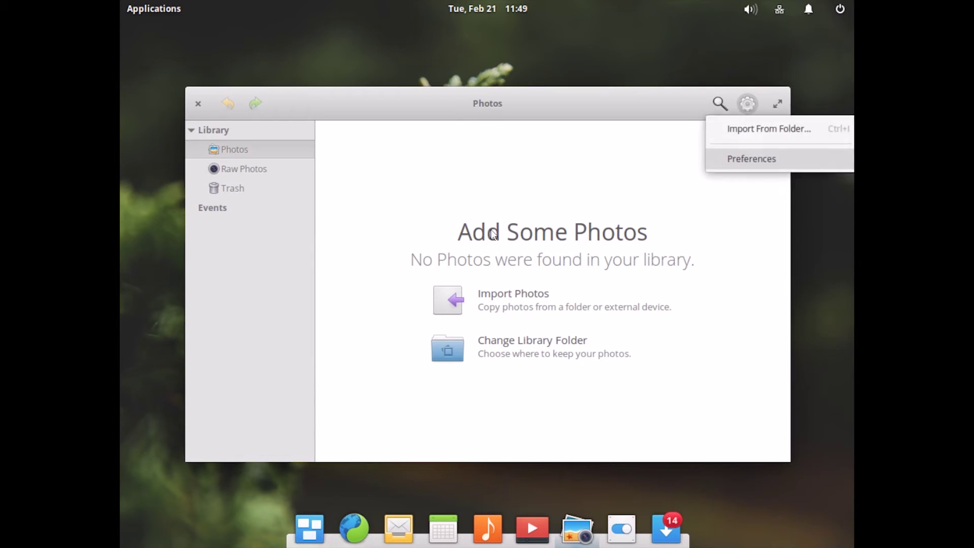
Review the Plugins and Library preferences unchanged, close them and quit Photos with Ctrl+Q.
{"action": "left_click", "coordinate": [751, 158]}
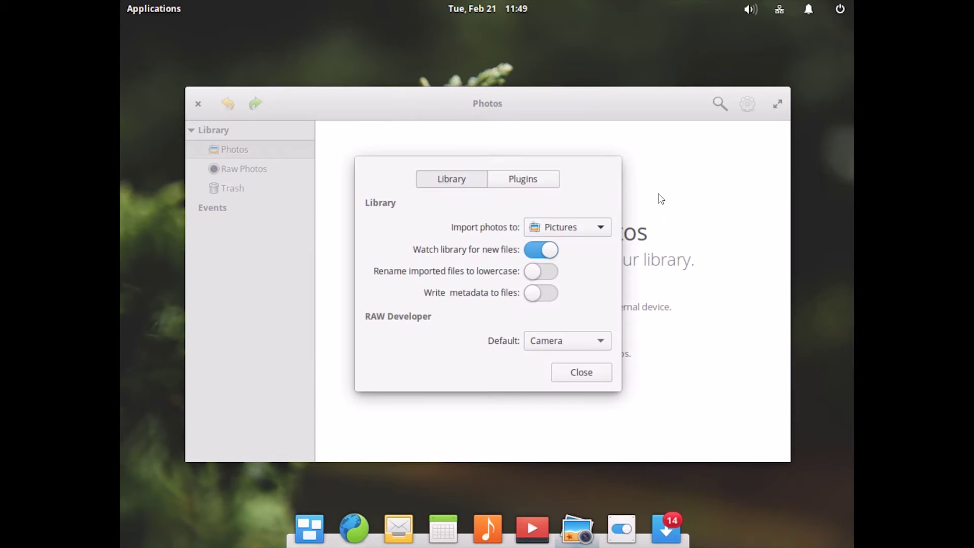
{"action": "left_click", "coordinate": [512, 182]}
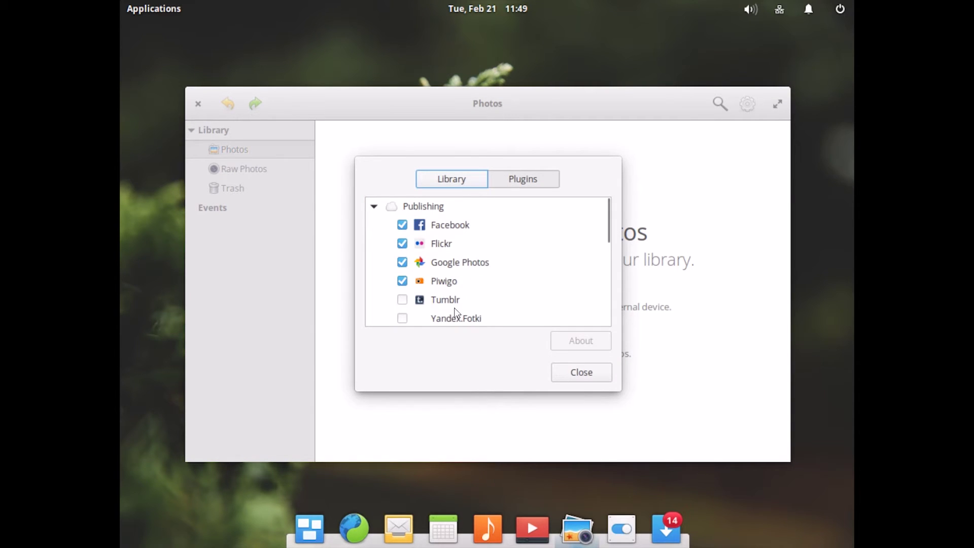
{"action": "scroll", "coordinate": [456, 303], "scroll_direction": "down", "scroll_amount": 2}
{"action": "scroll", "coordinate": [454, 301], "scroll_direction": "down", "scroll_amount": 8}
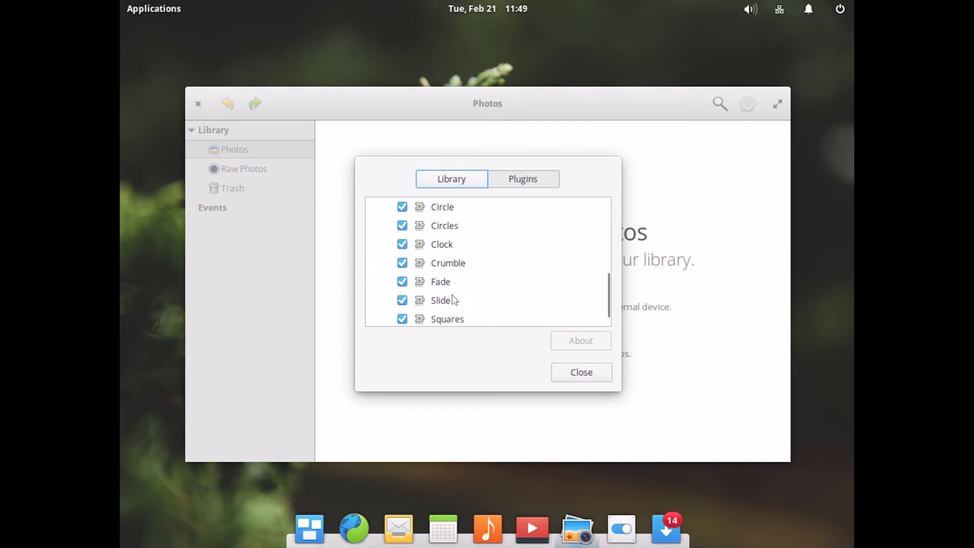
{"action": "scroll", "coordinate": [456, 301], "scroll_direction": "up", "scroll_amount": 10}
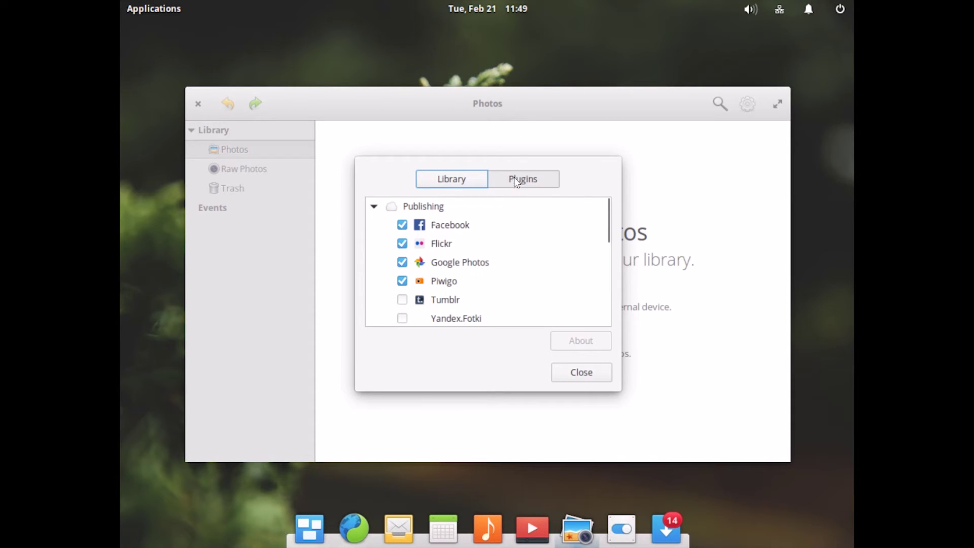
{"action": "left_click", "coordinate": [467, 181]}
{"action": "left_click", "coordinate": [593, 379]}
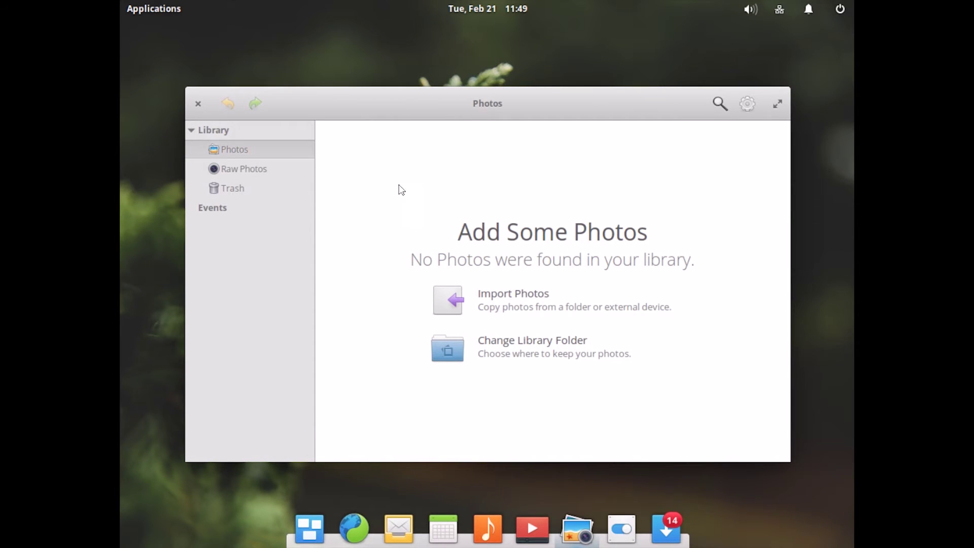
{"action": "key", "text": "ctrl+q"}
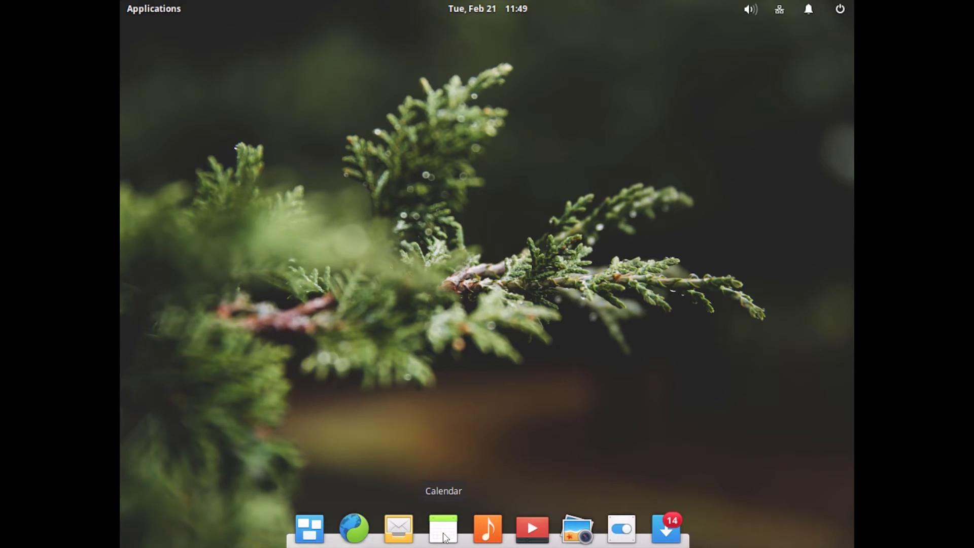
Launch Calendar on February 2017, then open the Multitasking View.
{"action": "left_click", "coordinate": [444, 536]}
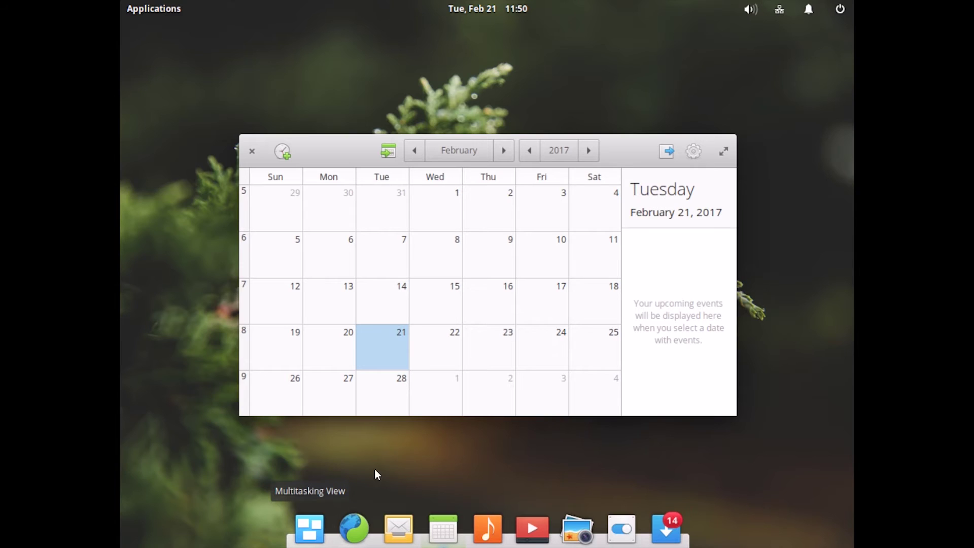
{"action": "left_click", "coordinate": [313, 524]}
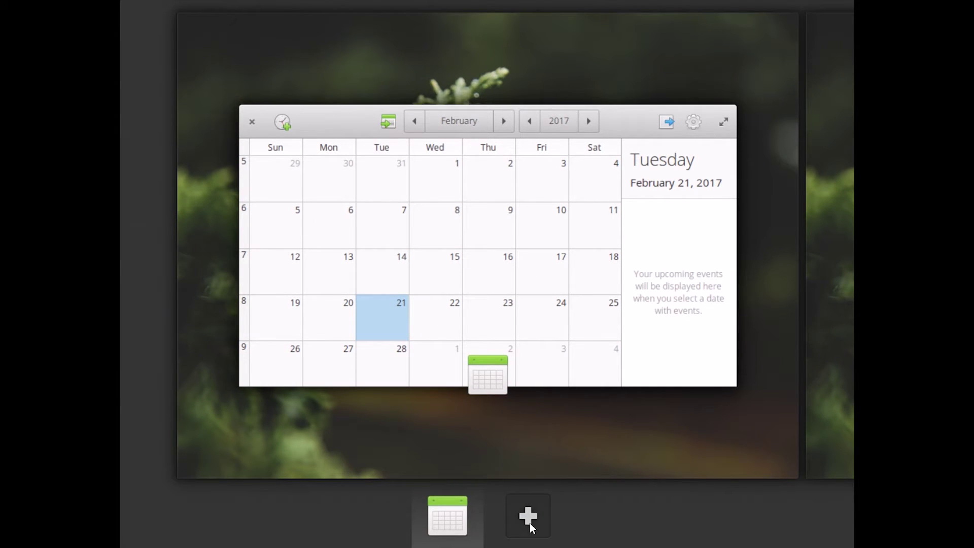
Return to the Calendar workspace, make the Calendar window taller, then close it.
{"action": "left_click", "coordinate": [804, 340]}
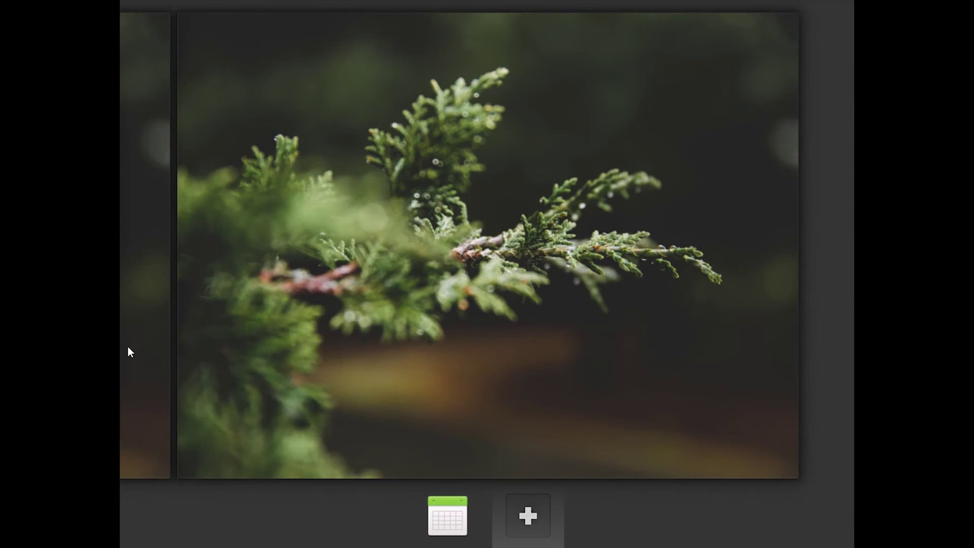
{"action": "scroll", "coordinate": [304, 436], "scroll_direction": "up", "scroll_amount": 1}
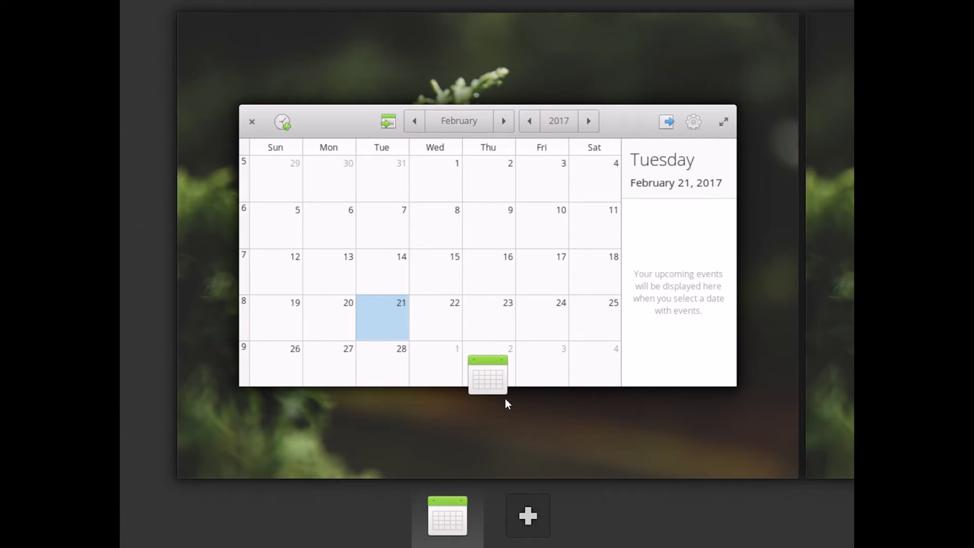
{"action": "left_click", "coordinate": [507, 311]}
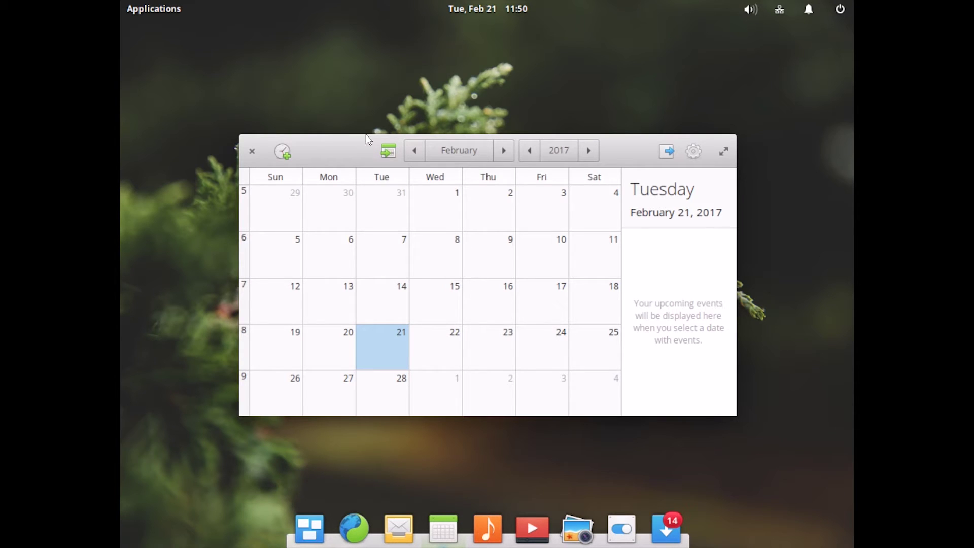
{"action": "left_click_drag", "start_coordinate": [367, 133], "coordinate": [375, 73]}
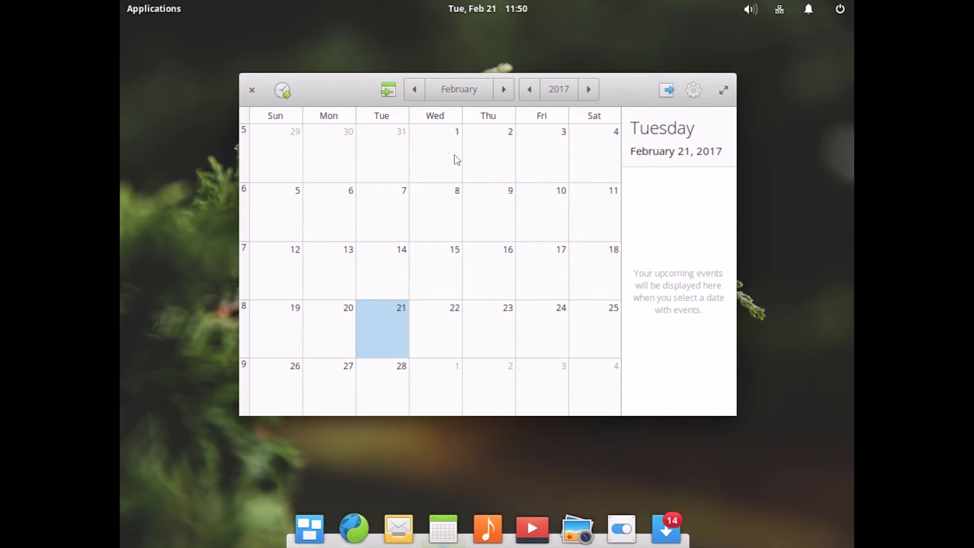
{"action": "left_click", "coordinate": [250, 92]}
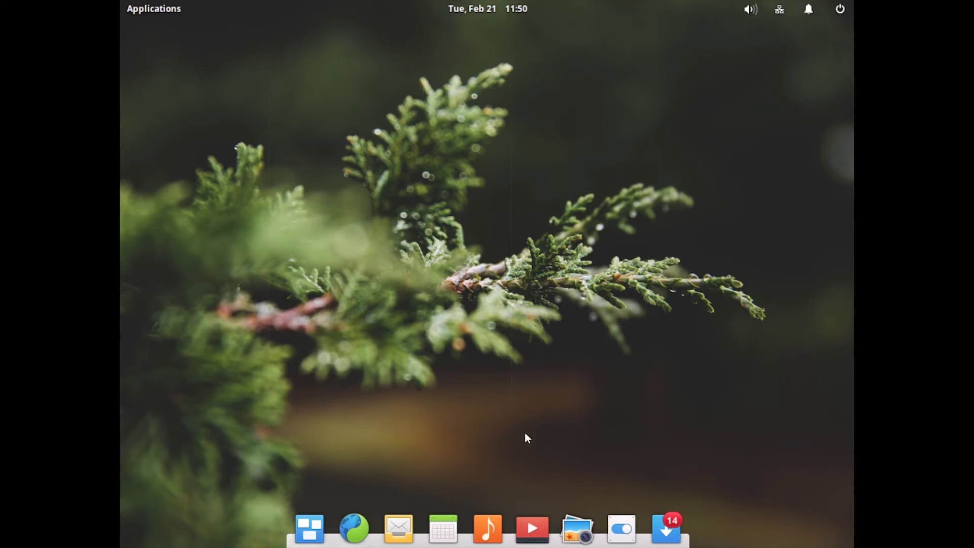
{"action": "left_click", "coordinate": [353, 530]}
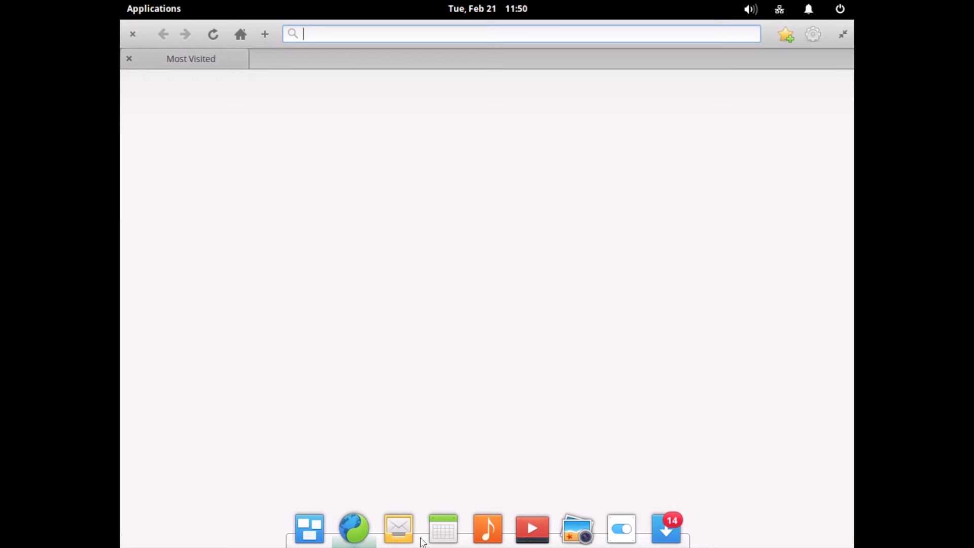
{"action": "left_click", "coordinate": [542, 541]}
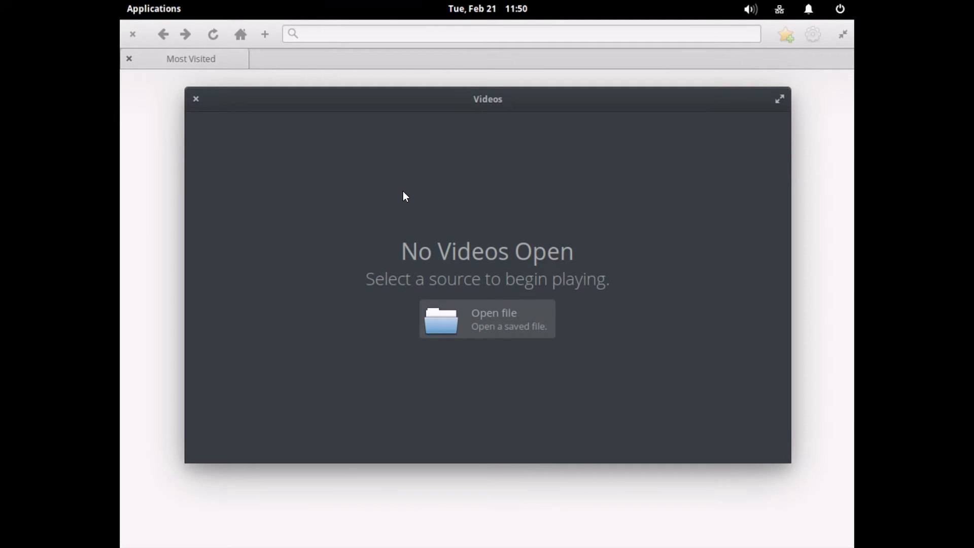
{"action": "key", "text": "ctrl+q"}
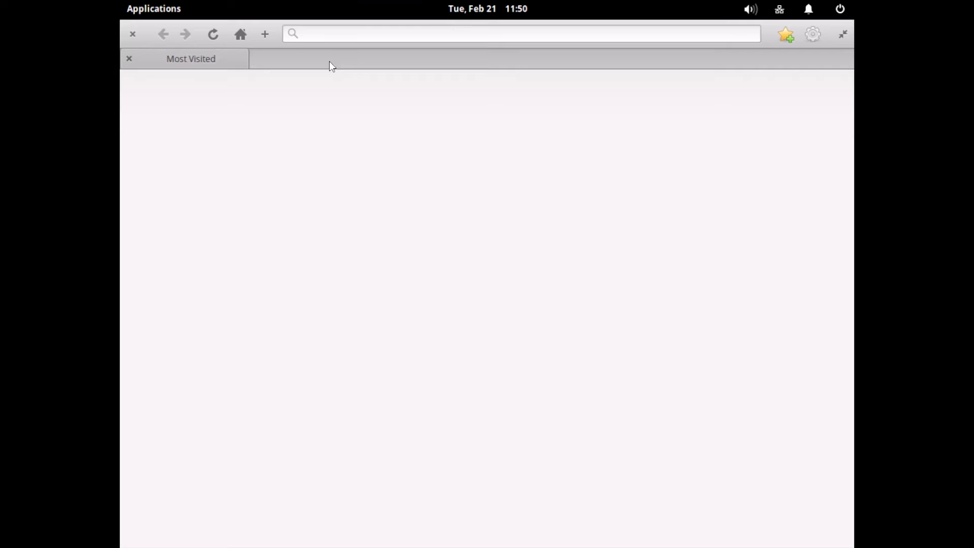
{"action": "left_click", "coordinate": [133, 35]}
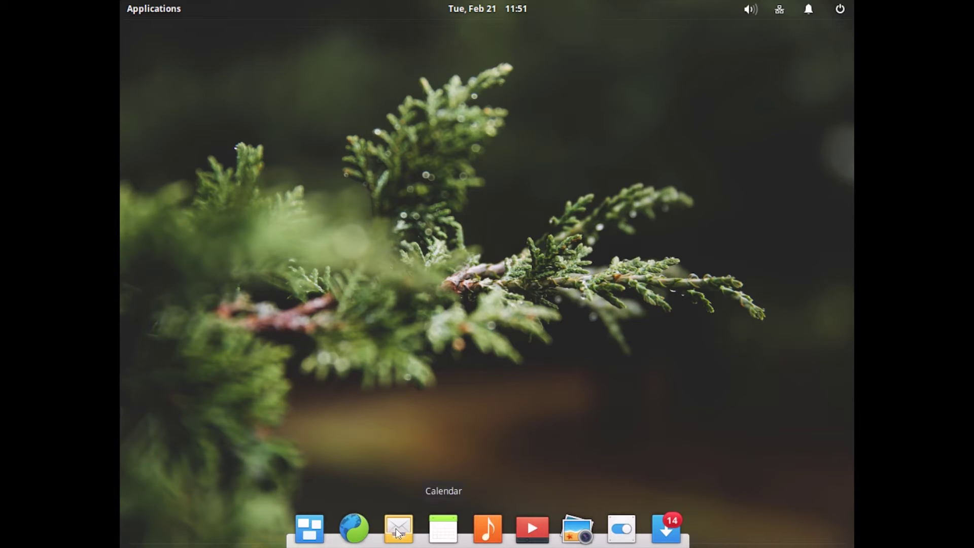
{"action": "left_click", "coordinate": [353, 529]}
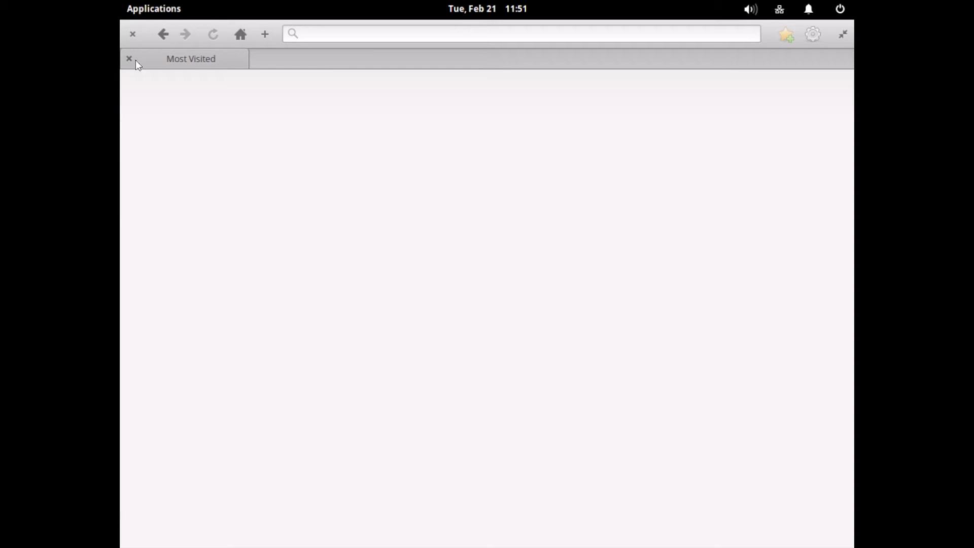
{"action": "left_click", "coordinate": [483, 12]}
{"action": "left_click", "coordinate": [608, 23]}
{"action": "left_click", "coordinate": [180, 12]}
{"action": "left_click", "coordinate": [689, 160]}
{"action": "key", "text": "super+Down"}
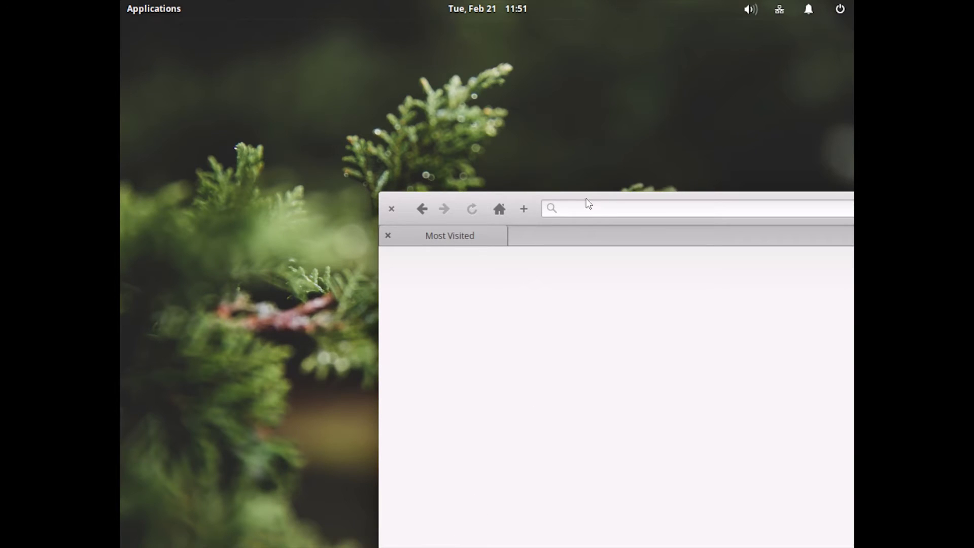
{"action": "left_click_drag", "start_coordinate": [401, 18], "coordinate": [385, 81]}
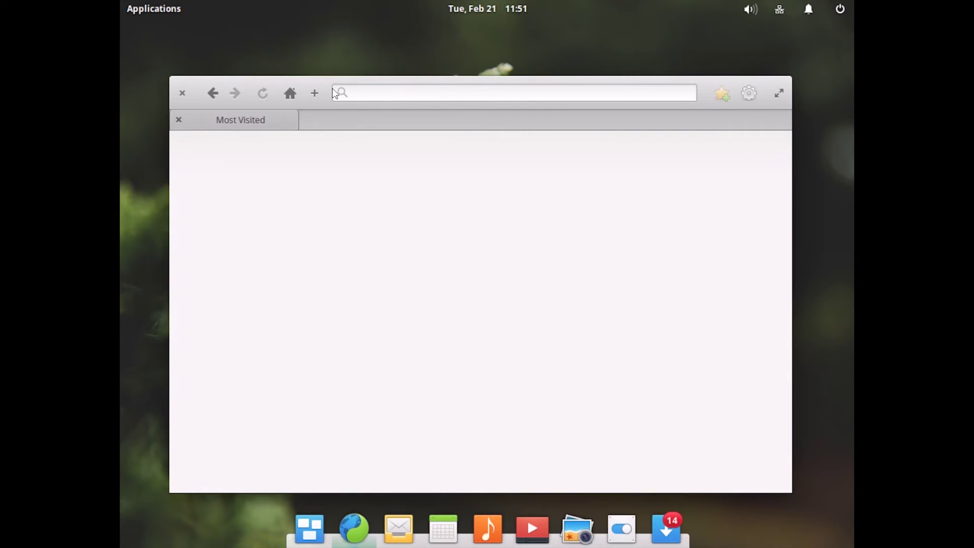
{"action": "double_click", "coordinate": [293, 102]}
{"action": "left_click", "coordinate": [134, 35]}
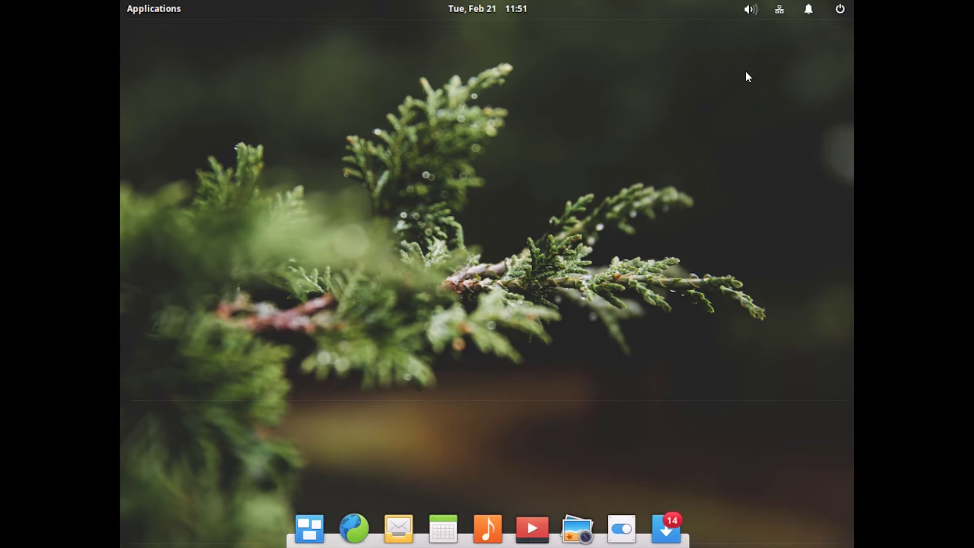
Launch AppCenter, maximize its window and open the System category's app list.
{"action": "left_click", "coordinate": [674, 532]}
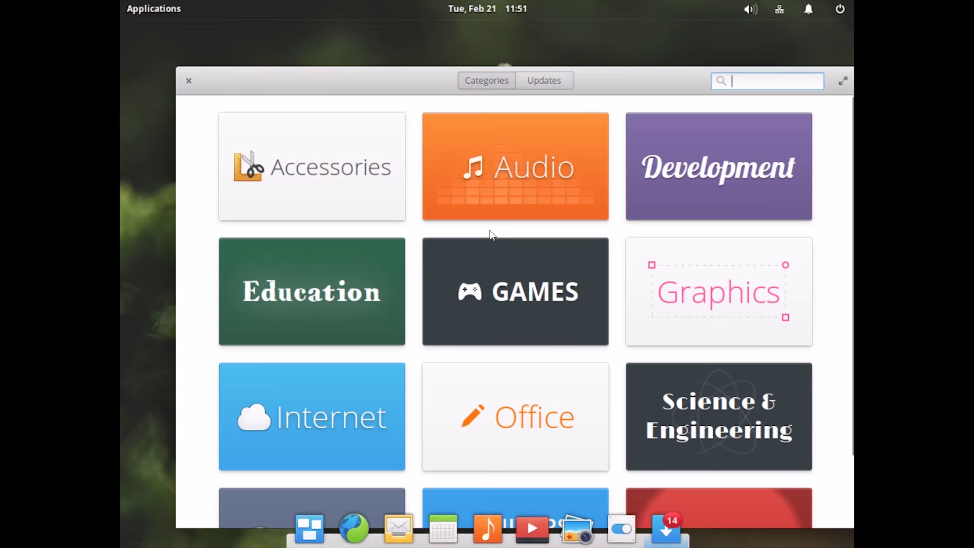
{"action": "left_click_drag", "start_coordinate": [661, 77], "coordinate": [631, 40]}
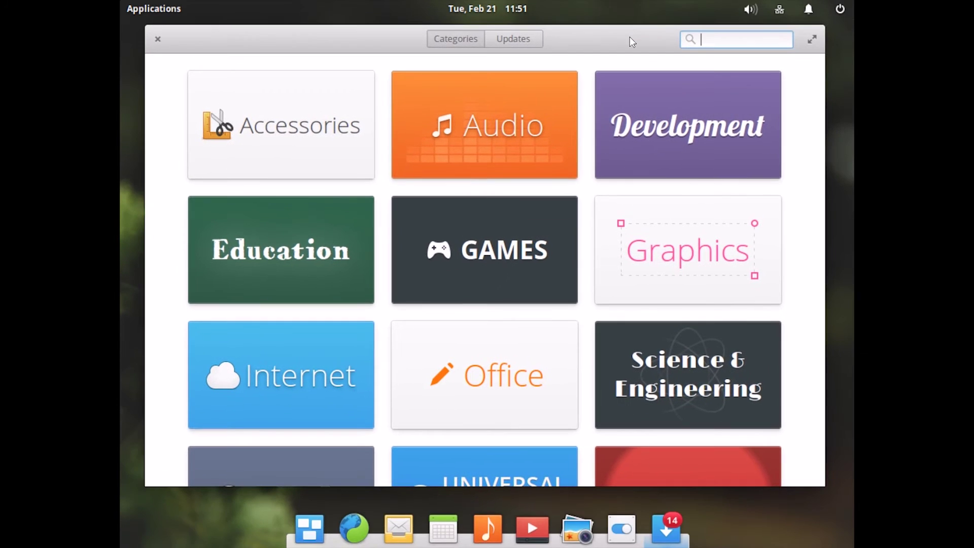
{"action": "double_click", "coordinate": [315, 33]}
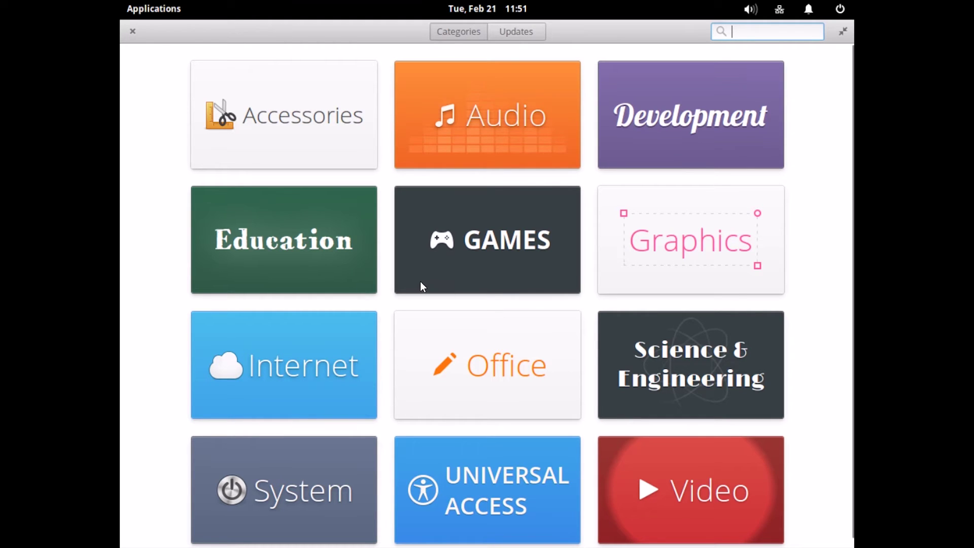
{"action": "scroll", "coordinate": [800, 193], "scroll_direction": "down", "scroll_amount": 1}
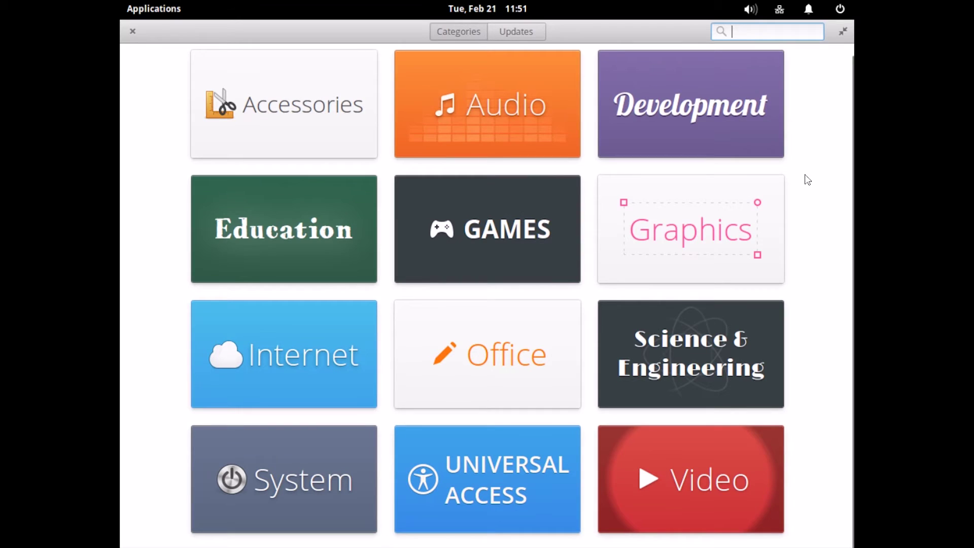
{"action": "scroll", "coordinate": [814, 179], "scroll_direction": "up", "scroll_amount": 1}
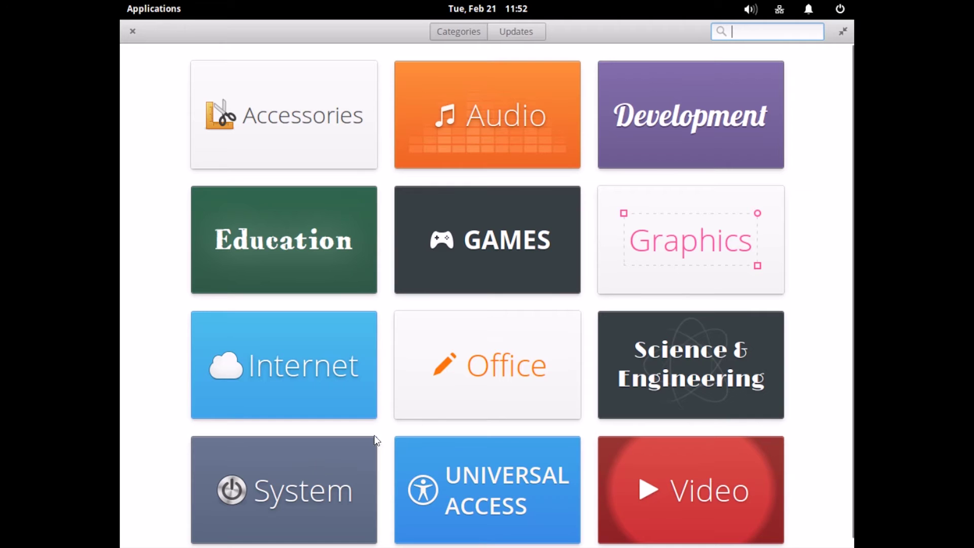
{"action": "left_click", "coordinate": [272, 459]}
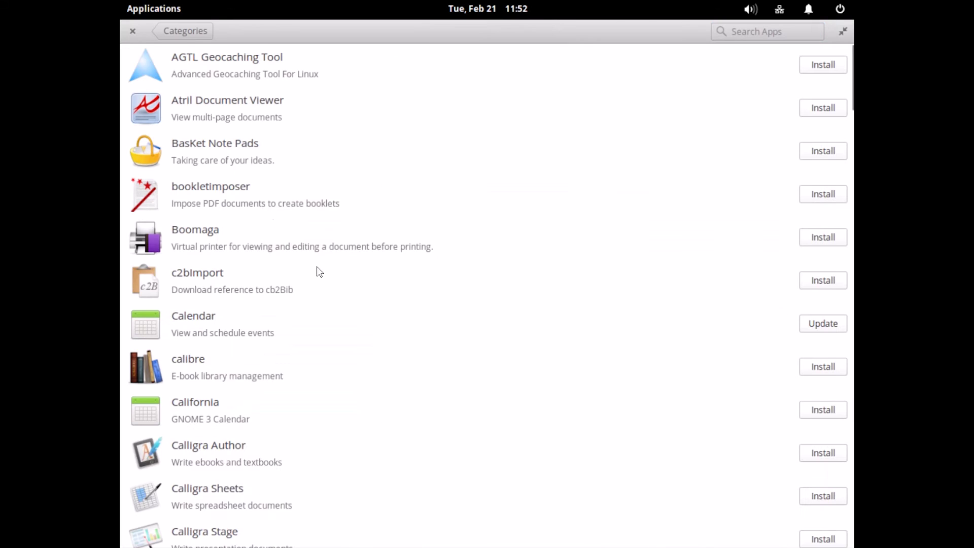
Scroll the AppCenter app list down, then back up to show Datovka, Dicompyler, Dictionary and EekBoek.
{"action": "scroll", "coordinate": [309, 298], "scroll_direction": "down", "scroll_amount": 5}
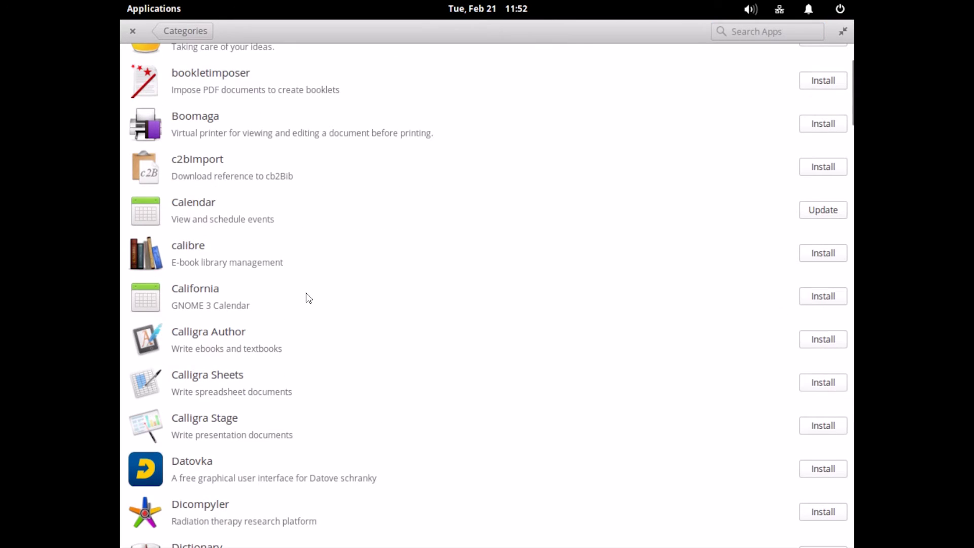
{"action": "scroll", "coordinate": [309, 298], "scroll_direction": "down", "scroll_amount": 3}
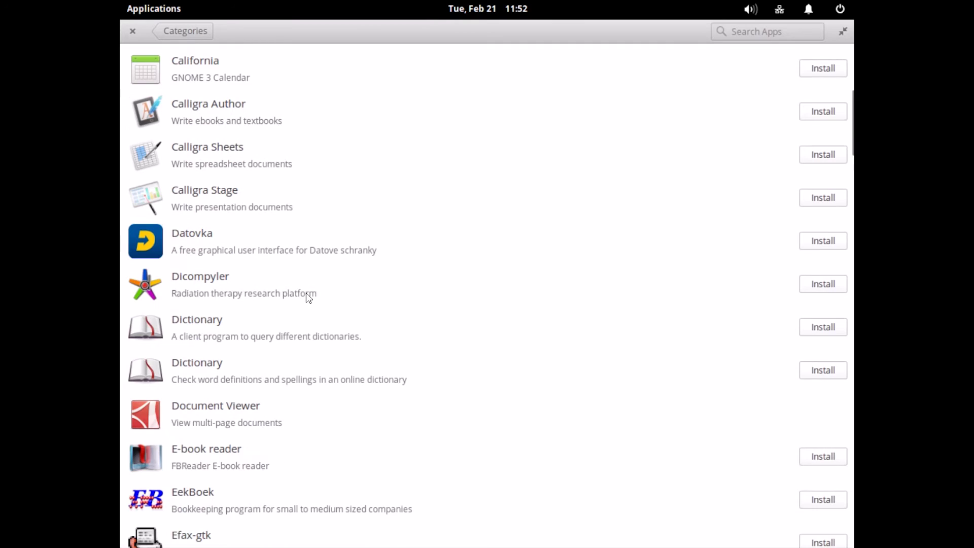
{"action": "scroll", "coordinate": [309, 298], "scroll_direction": "down", "scroll_amount": 12}
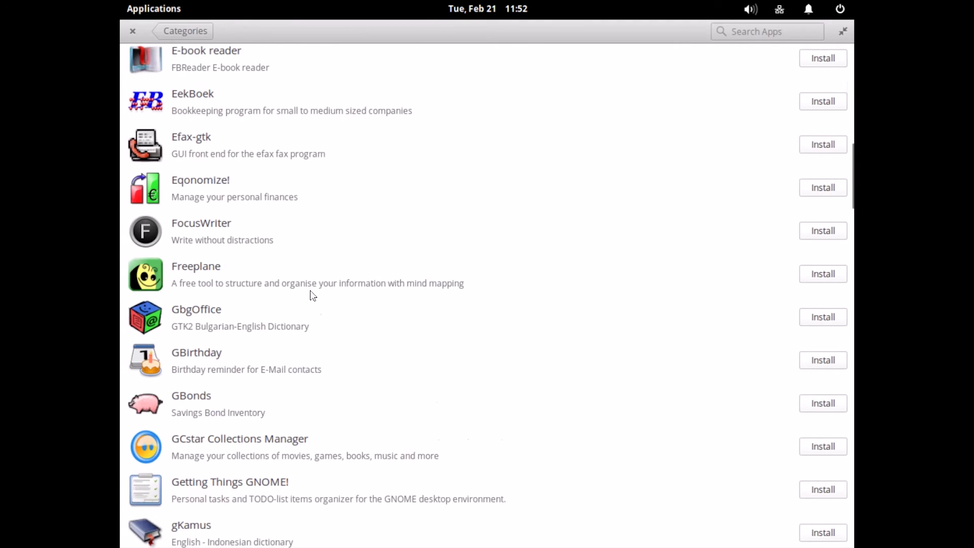
{"action": "scroll", "coordinate": [318, 292], "scroll_direction": "up", "scroll_amount": 10}
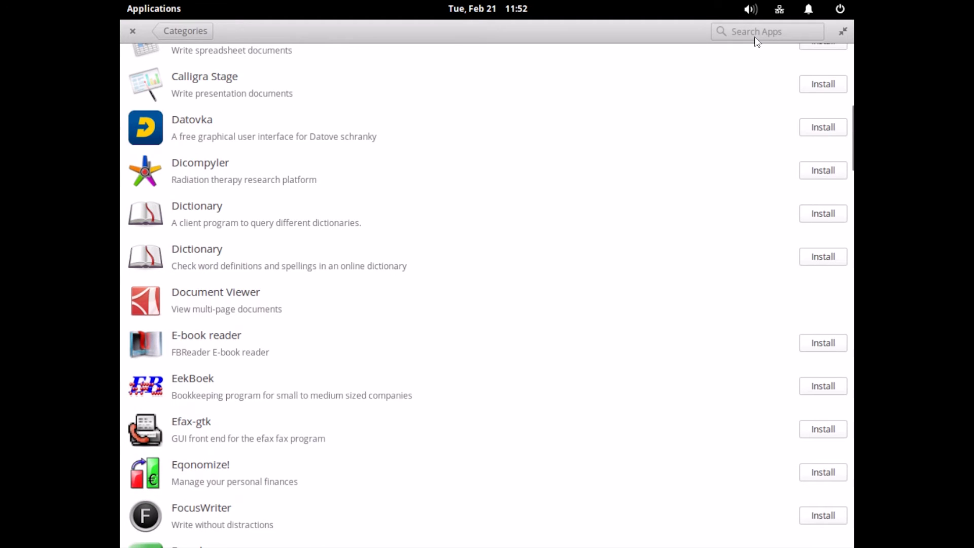